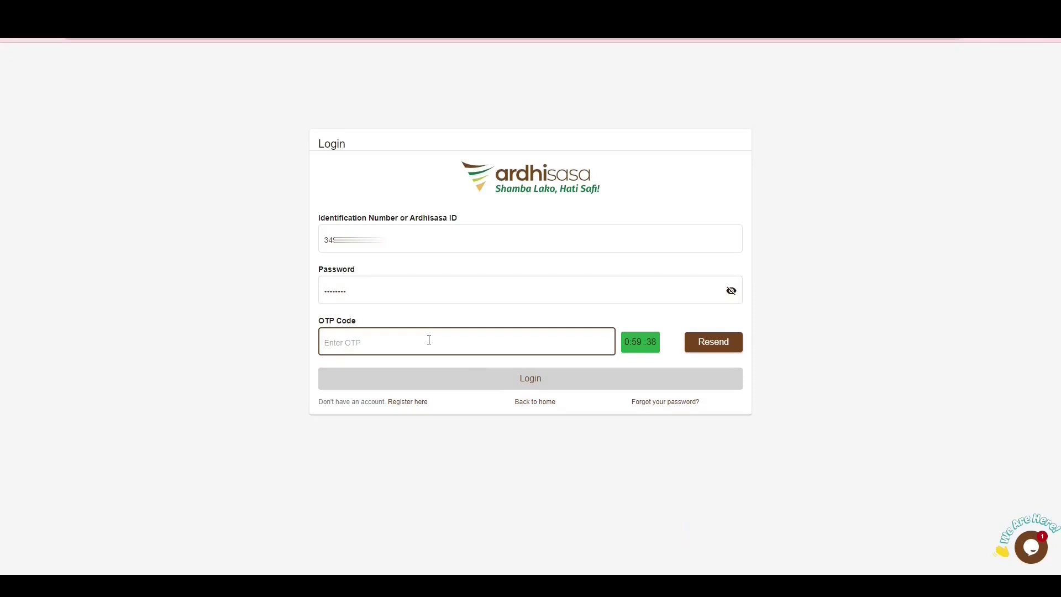
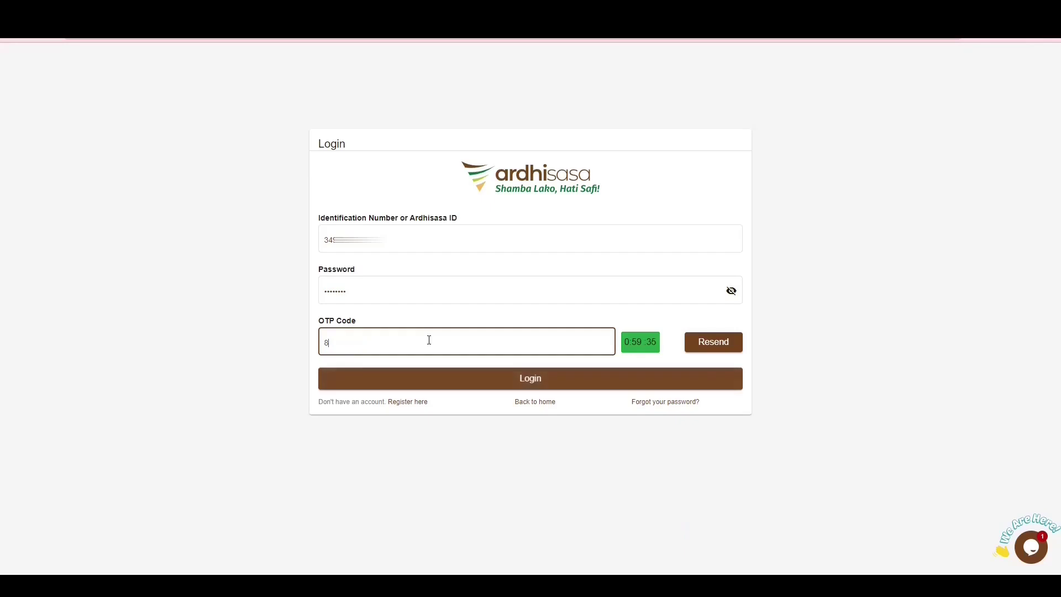
Step: Log in with the one-time code, switch to the Advocate Account, and view all land registration services
{"action": "left_click", "coordinate": [463, 380]}
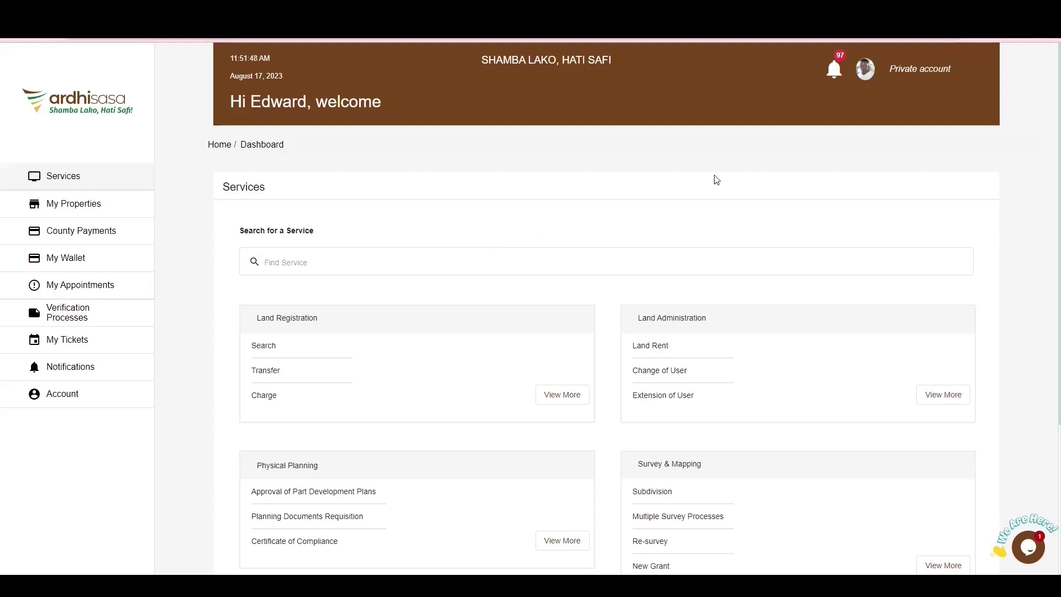
{"action": "left_click", "coordinate": [867, 76]}
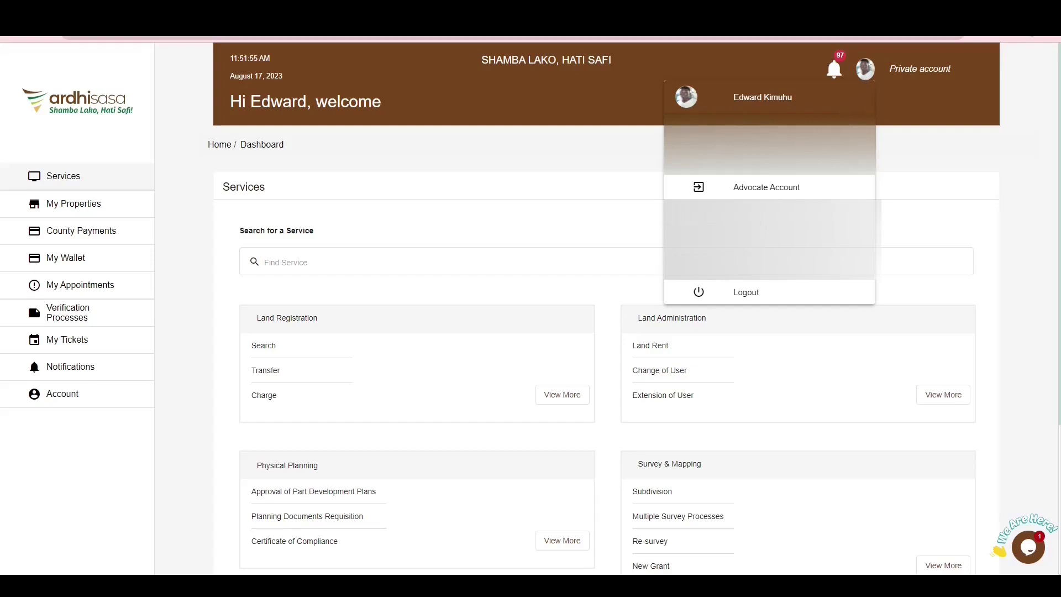
{"action": "left_click", "coordinate": [805, 190]}
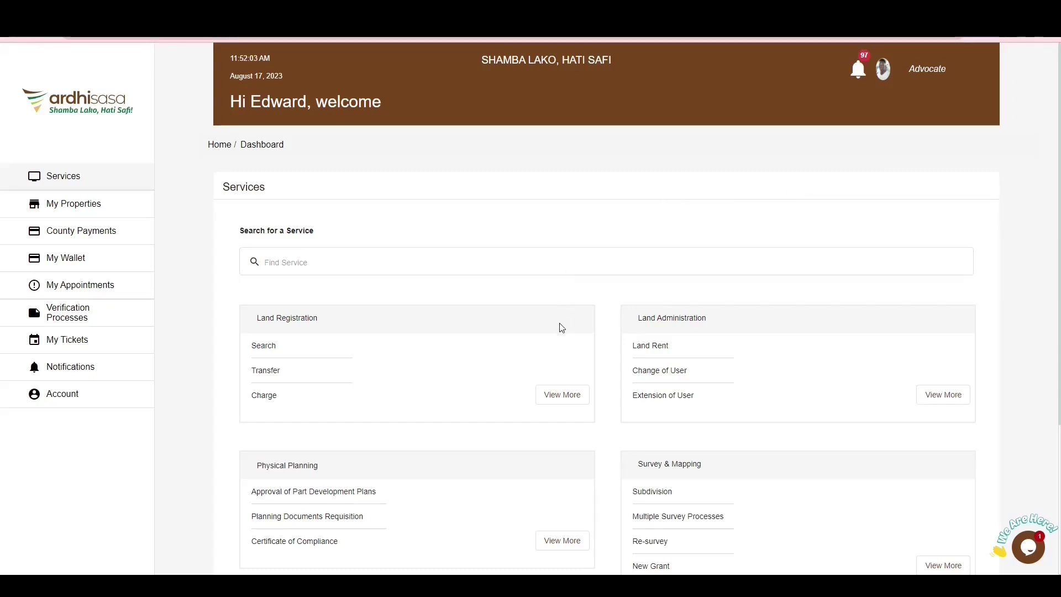
{"action": "left_click", "coordinate": [563, 396]}
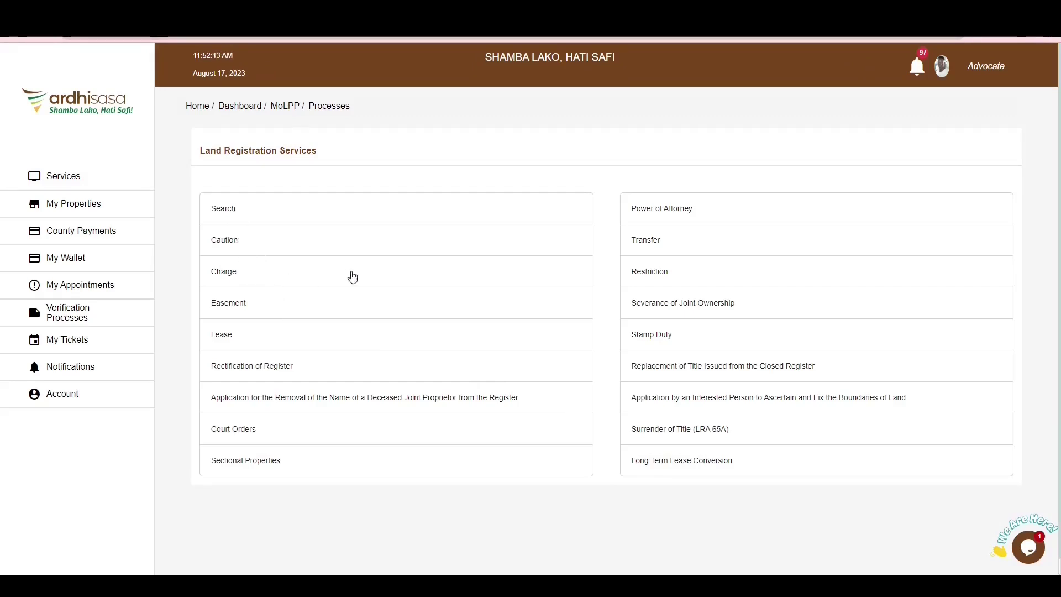
Step: Open Restriction services, then the Removal of Restriction applications list
{"action": "left_click", "coordinate": [651, 282]}
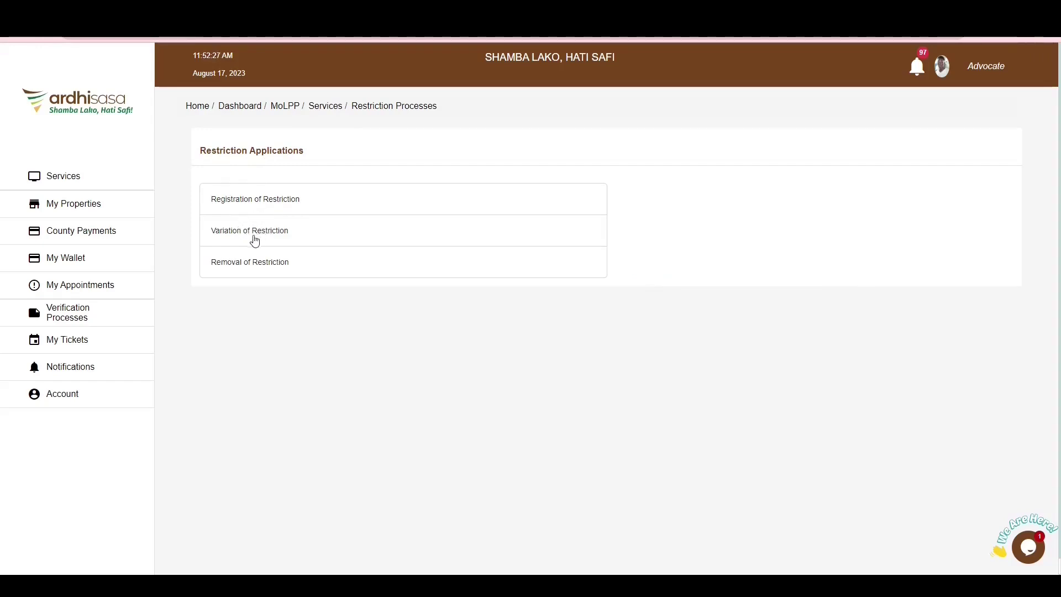
{"action": "left_click", "coordinate": [278, 263]}
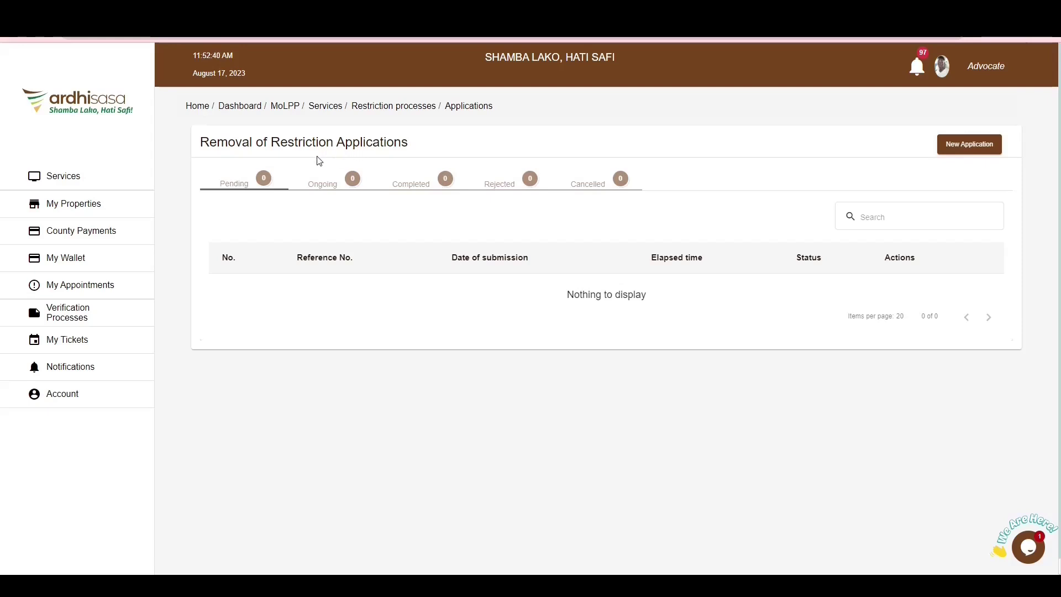
Step: Cycle through the Pending, Ongoing, Completed, Rejected and Cancelled tabs, finding them empty
{"action": "left_click", "coordinate": [248, 182]}
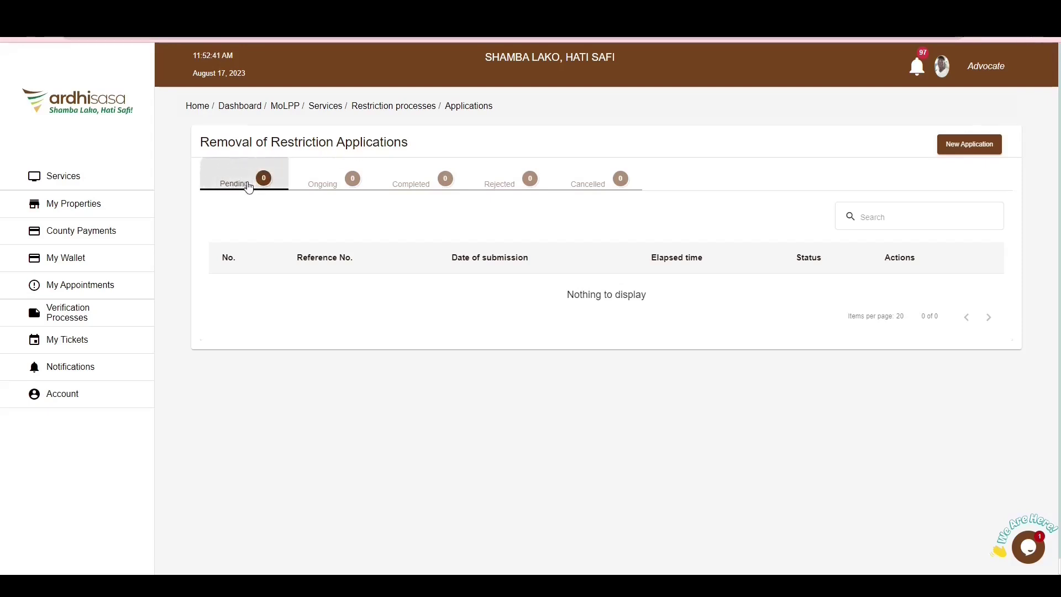
{"action": "left_click", "coordinate": [328, 183]}
{"action": "left_click", "coordinate": [406, 186]}
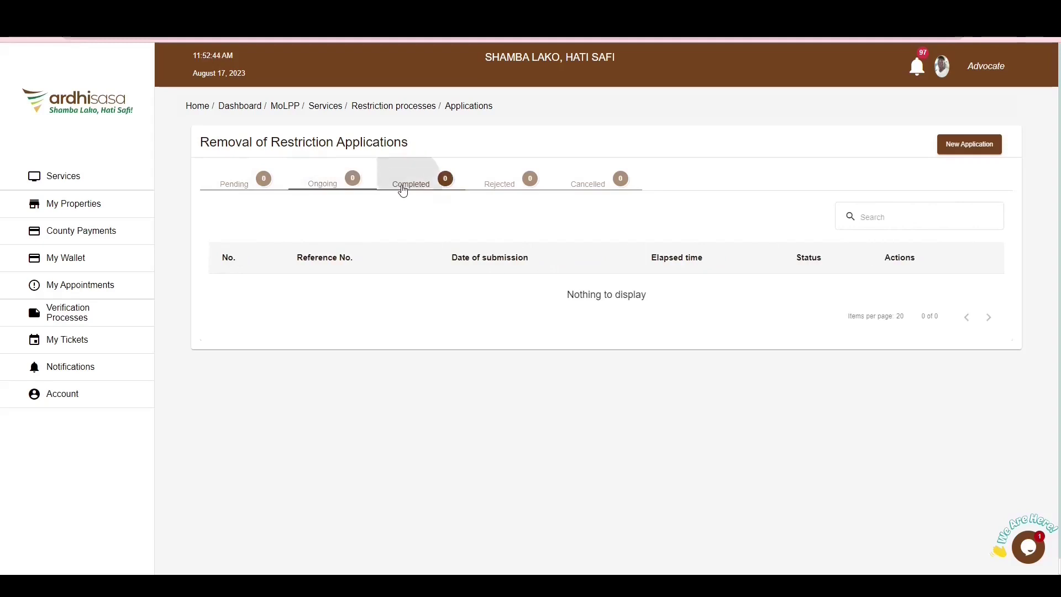
{"action": "left_click", "coordinate": [502, 184]}
{"action": "left_click", "coordinate": [578, 187]}
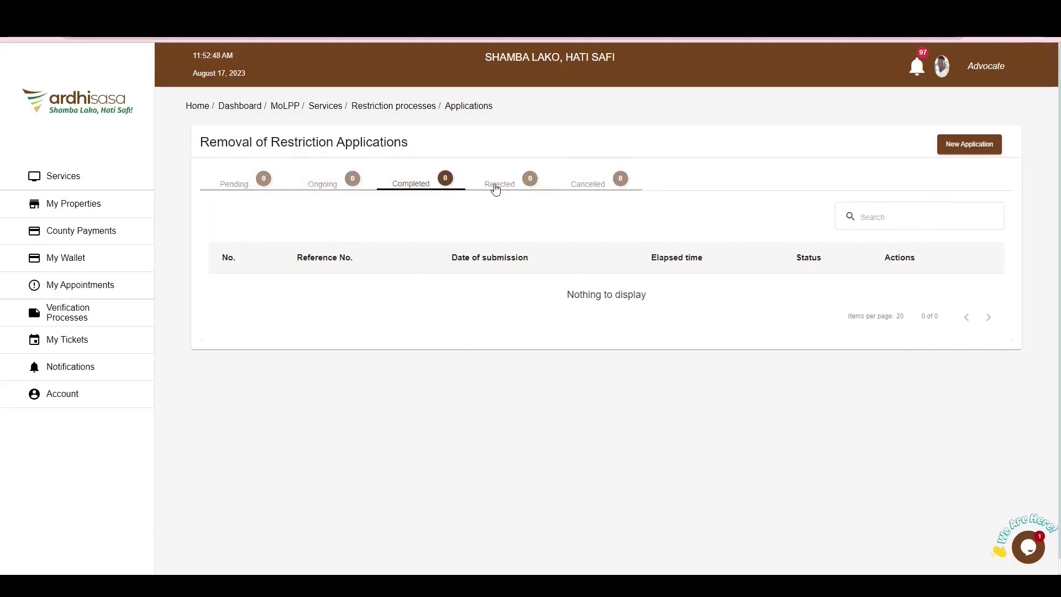
{"action": "left_click", "coordinate": [496, 188]}
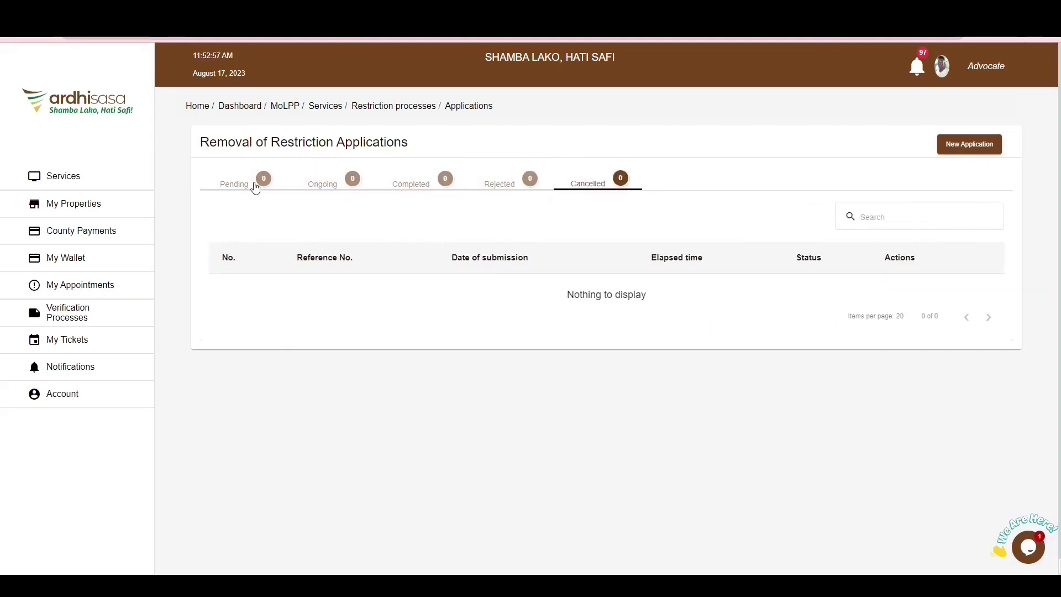
{"action": "left_click", "coordinate": [248, 184]}
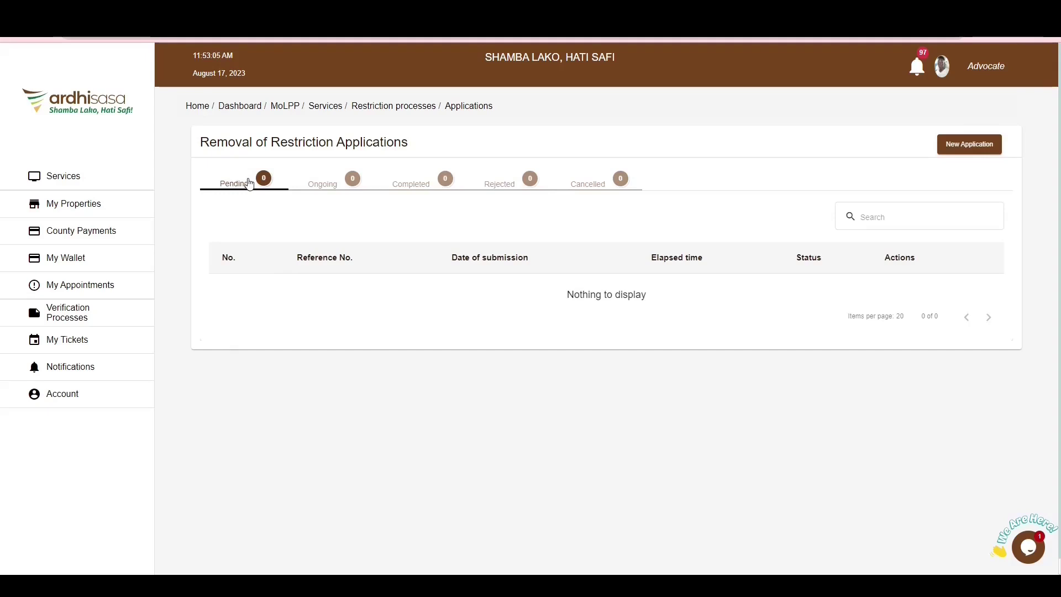
Step: Recheck the Ongoing, Completed, Cancelled and Rejected tabs, then start a New Application
{"action": "left_click", "coordinate": [322, 186]}
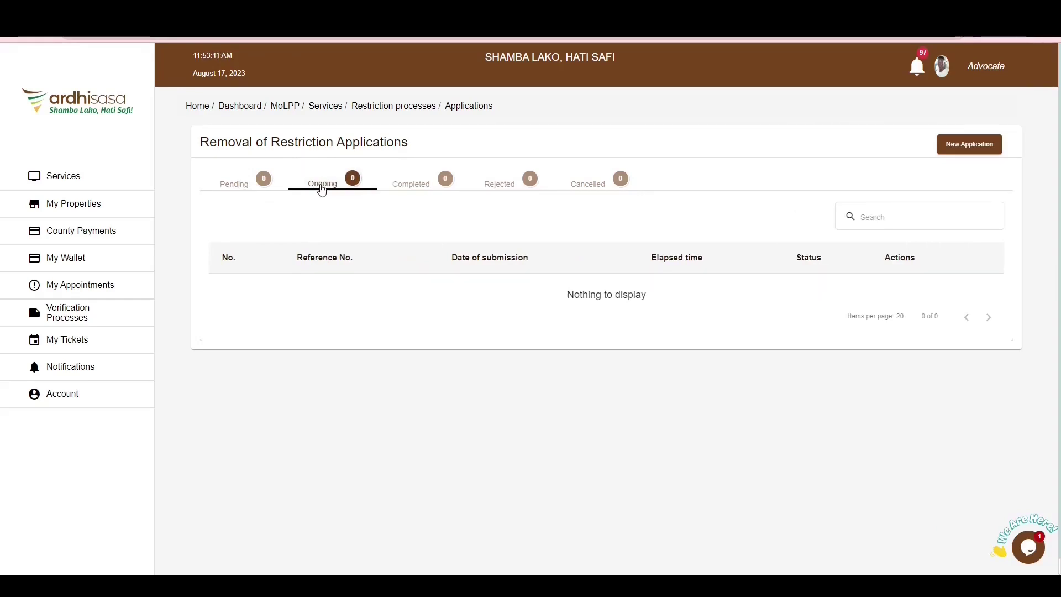
{"action": "left_click", "coordinate": [404, 184]}
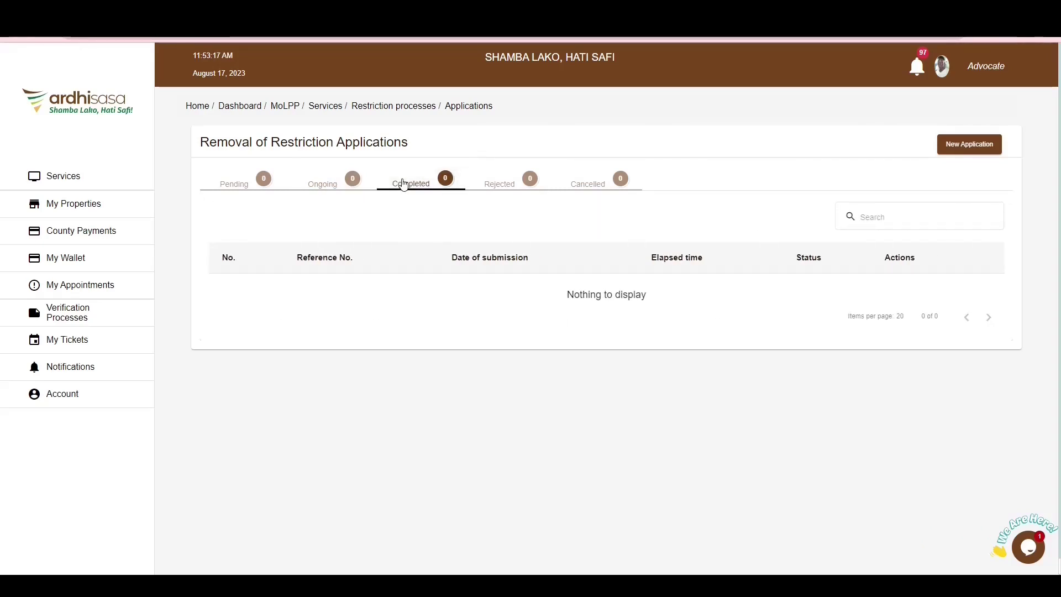
{"action": "left_click", "coordinate": [621, 188]}
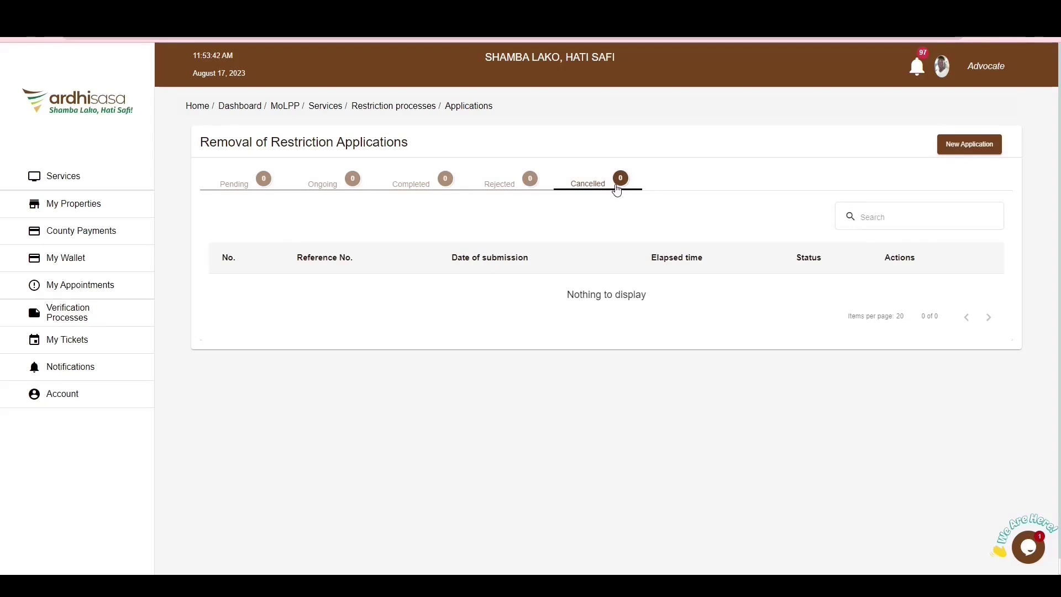
{"action": "left_click", "coordinate": [519, 186]}
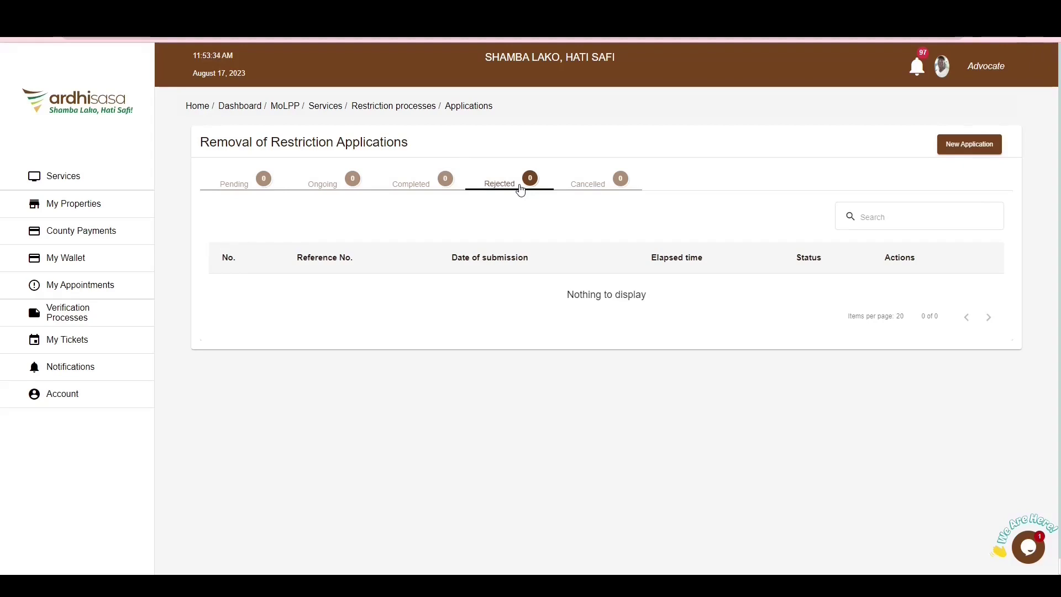
{"action": "left_click", "coordinate": [588, 185]}
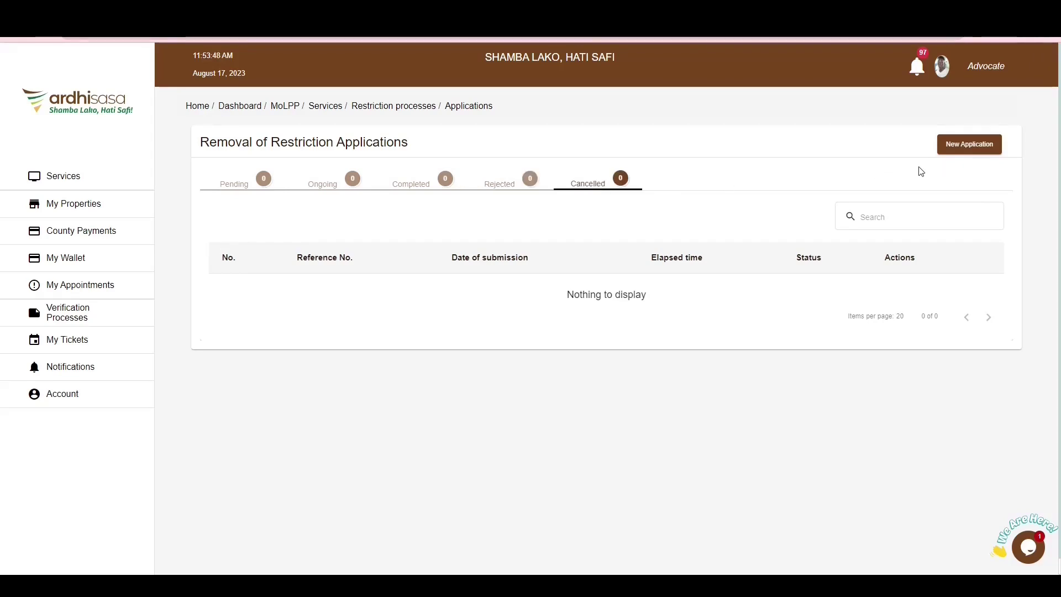
{"action": "left_click", "coordinate": [949, 148]}
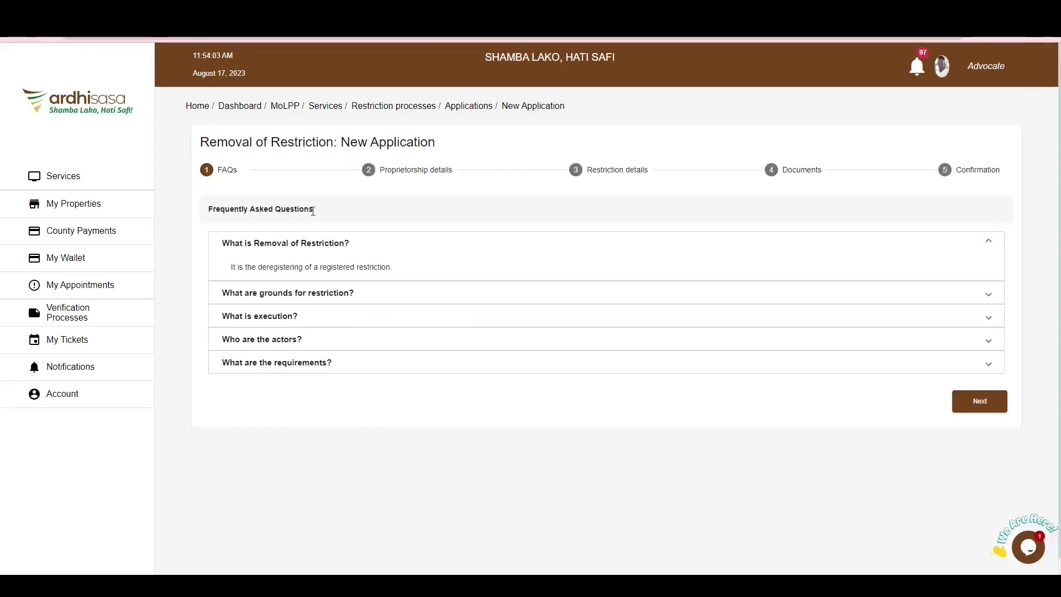
Step: Expand the FAQs on restriction grounds, execution, actors and requirements, then continue to Proprietorship details
{"action": "left_click", "coordinate": [292, 292]}
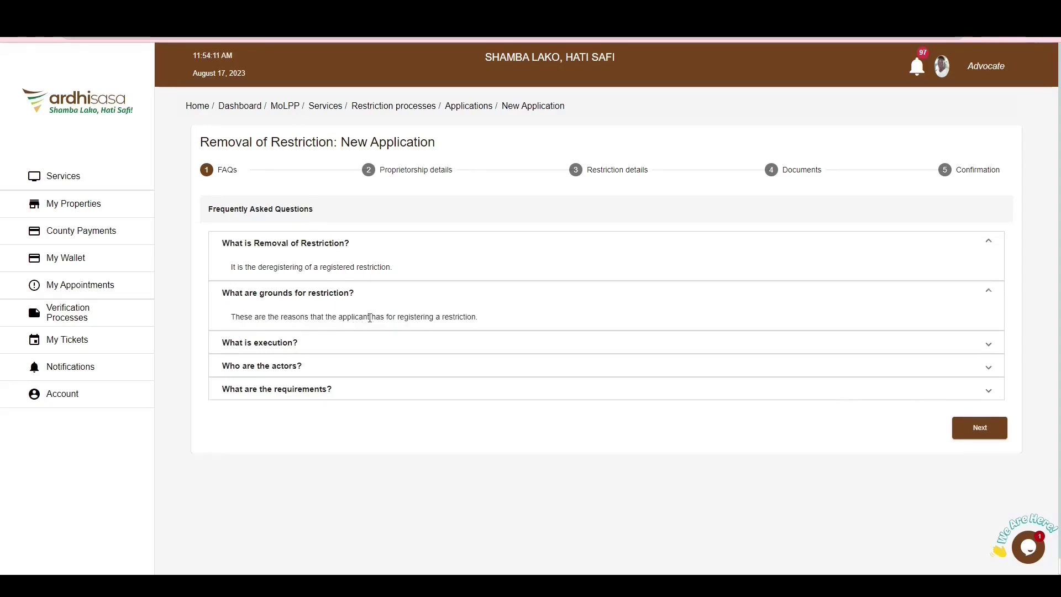
{"action": "left_click", "coordinate": [283, 341]}
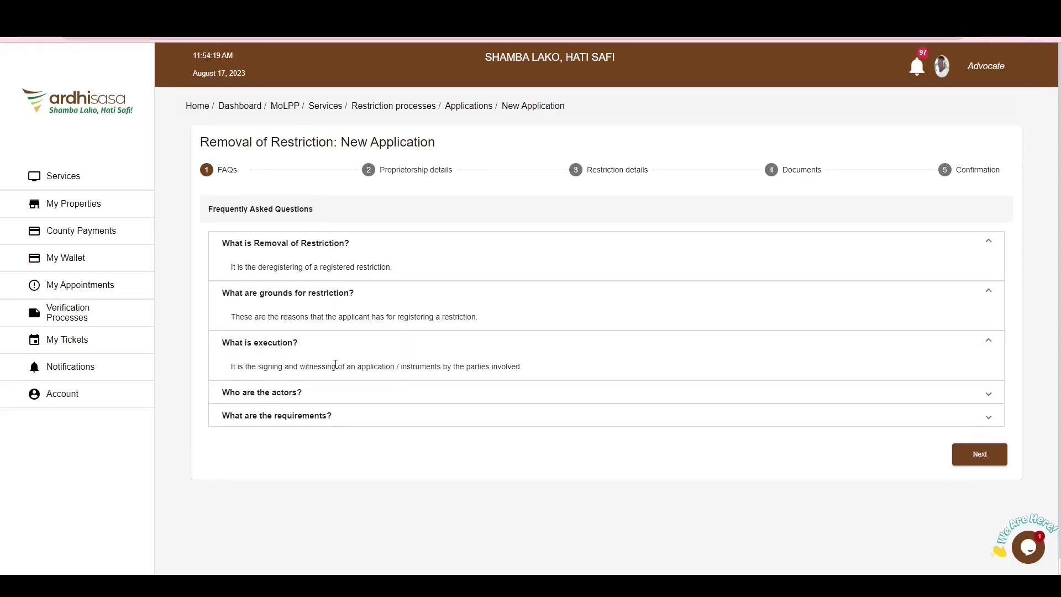
{"action": "left_click", "coordinate": [270, 393]}
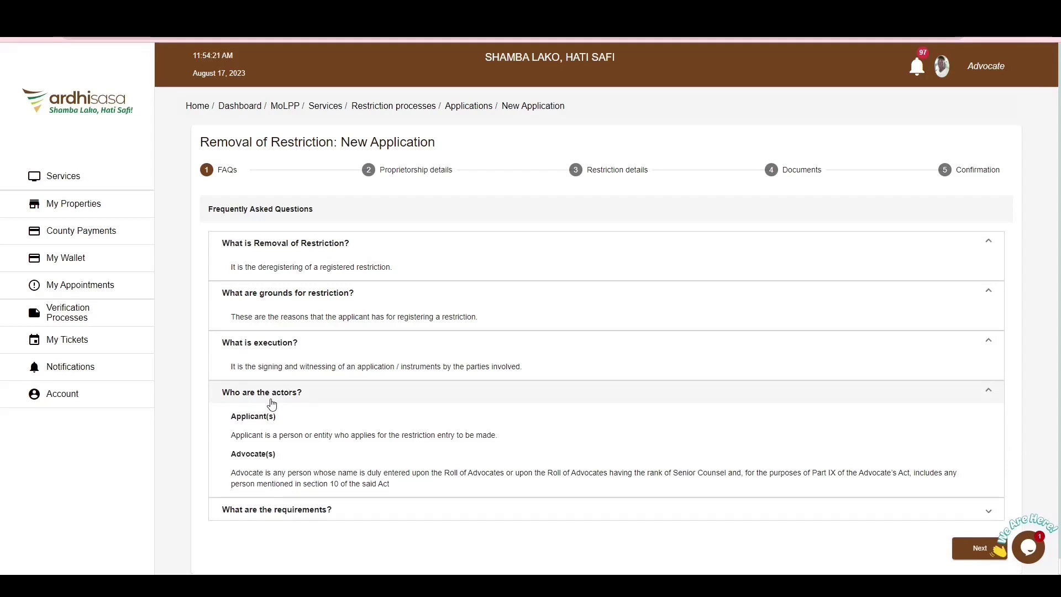
{"action": "left_click", "coordinate": [281, 511]}
{"action": "scroll", "coordinate": [281, 511], "scroll_direction": "down", "scroll_amount": 3}
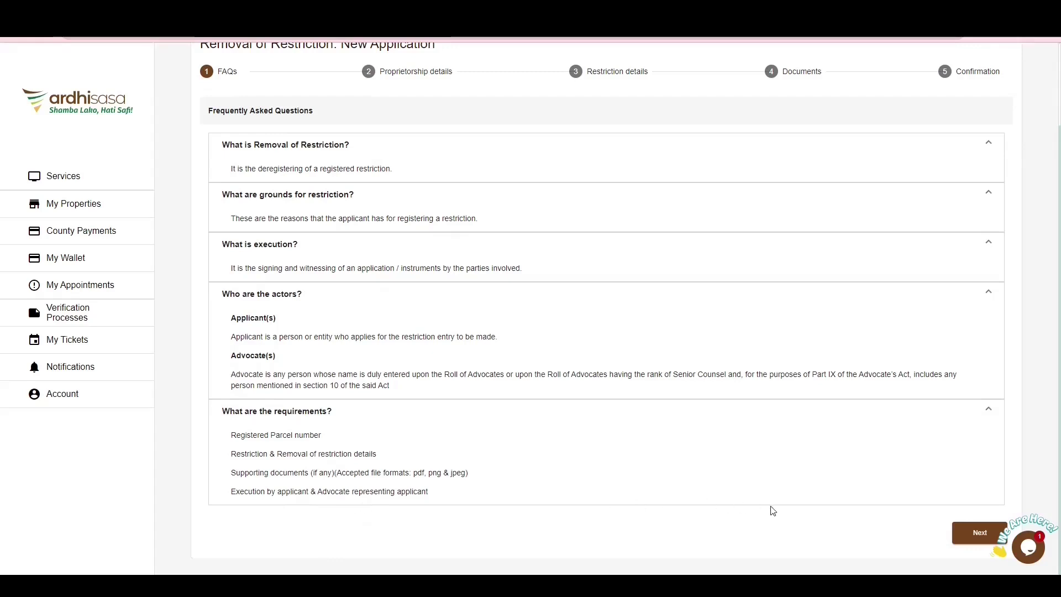
{"action": "left_click", "coordinate": [980, 532]}
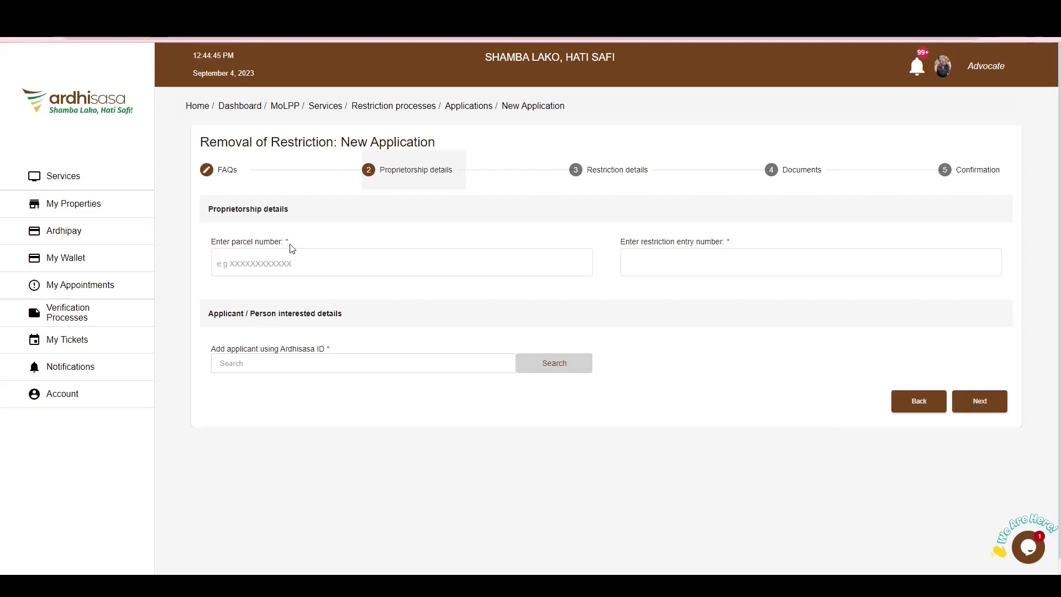
Step: Enter parcel number NAIROBI/BLOCK1, restriction entry number 3, and the applicant's Ardhisasa ID
{"action": "left_click", "coordinate": [288, 260]}
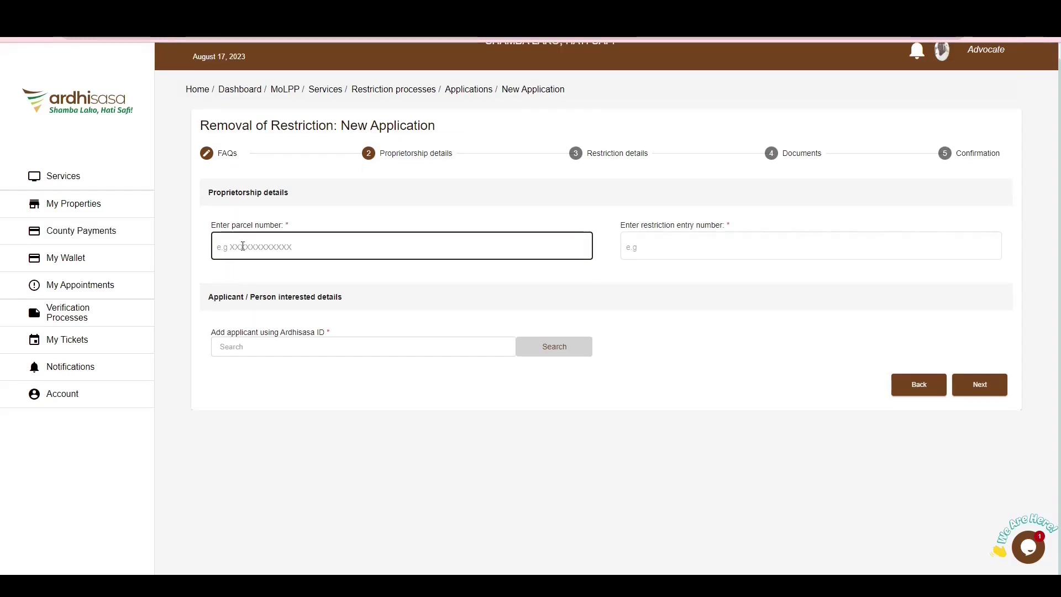
{"action": "type", "text": "NAIROBI/BLOCK1"}
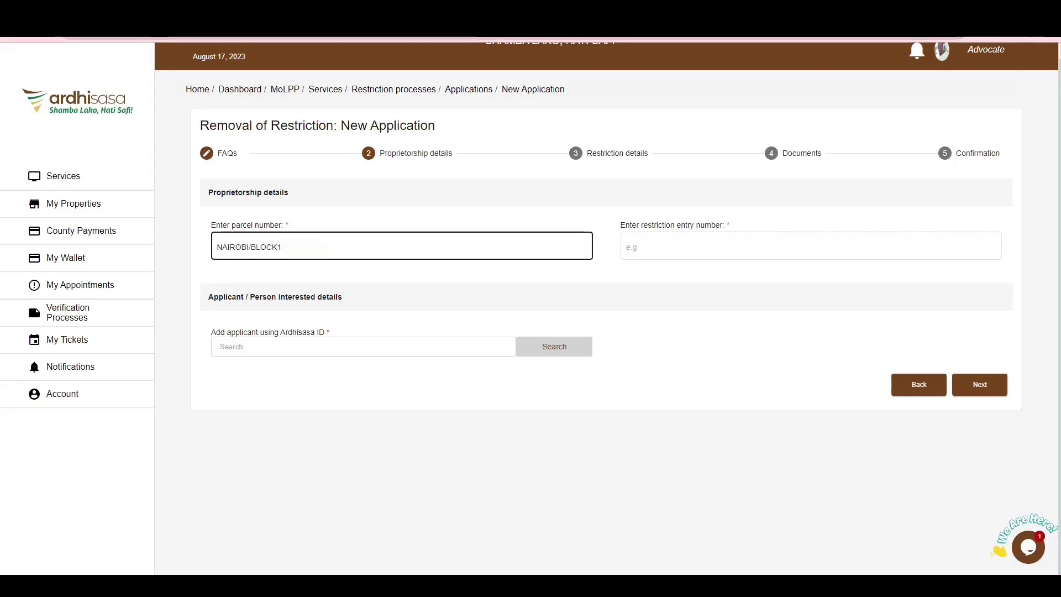
{"action": "left_click", "coordinate": [635, 236]}
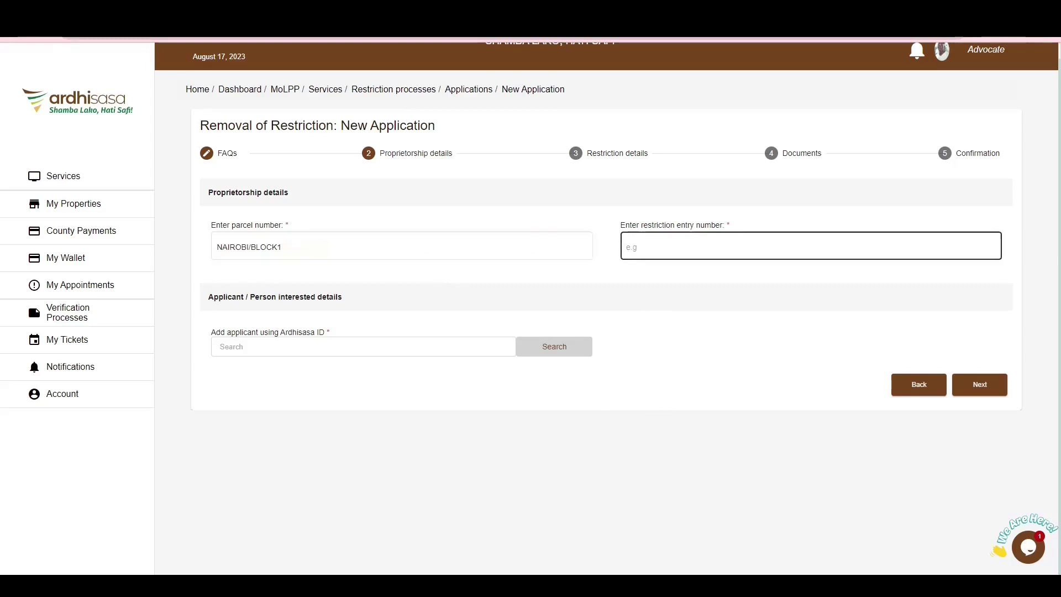
{"action": "type", "text": "3"}
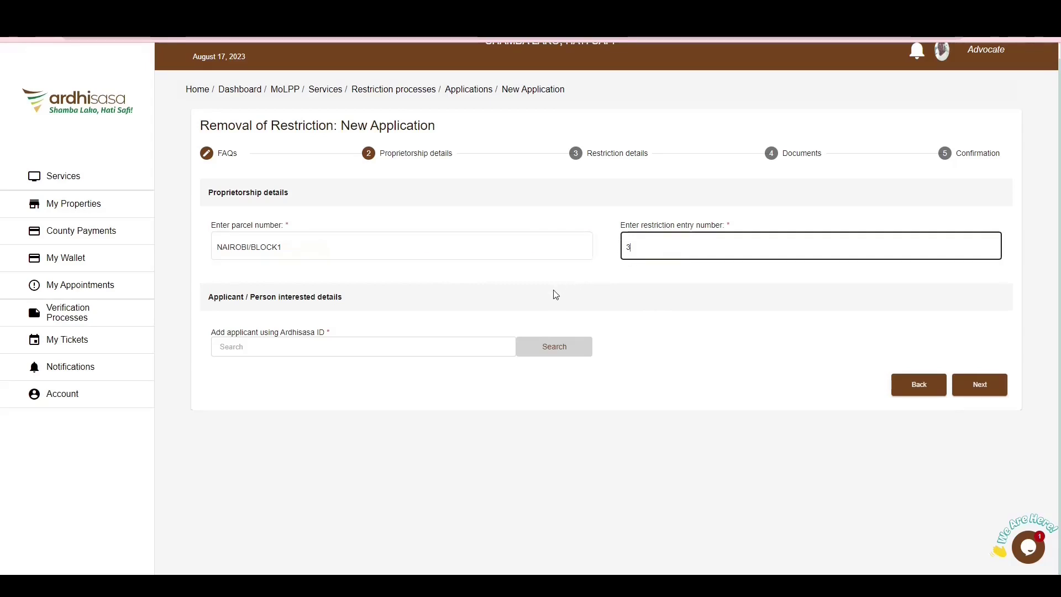
{"action": "left_click", "coordinate": [319, 349]}
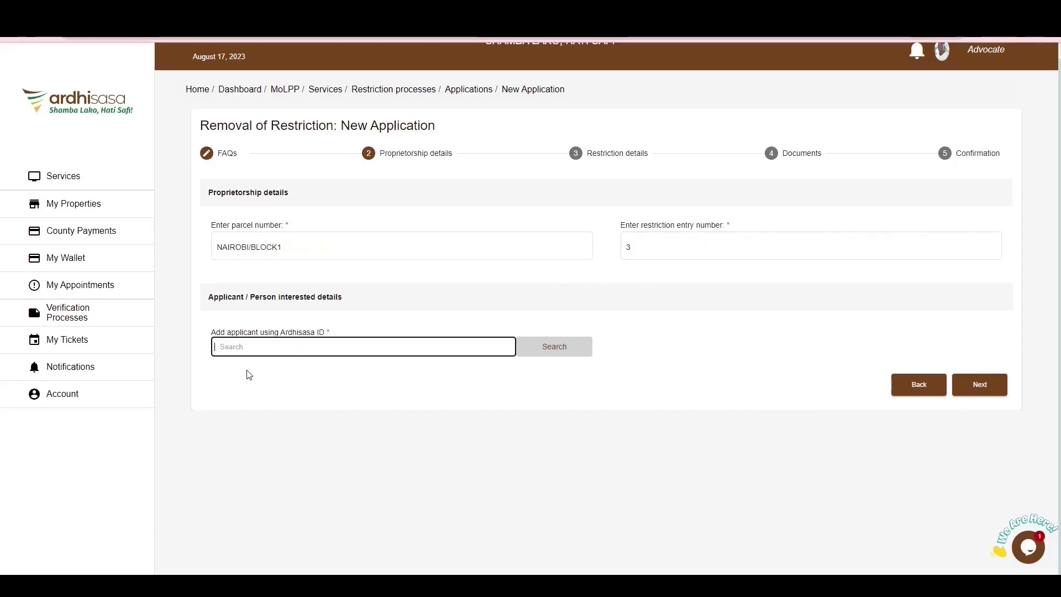
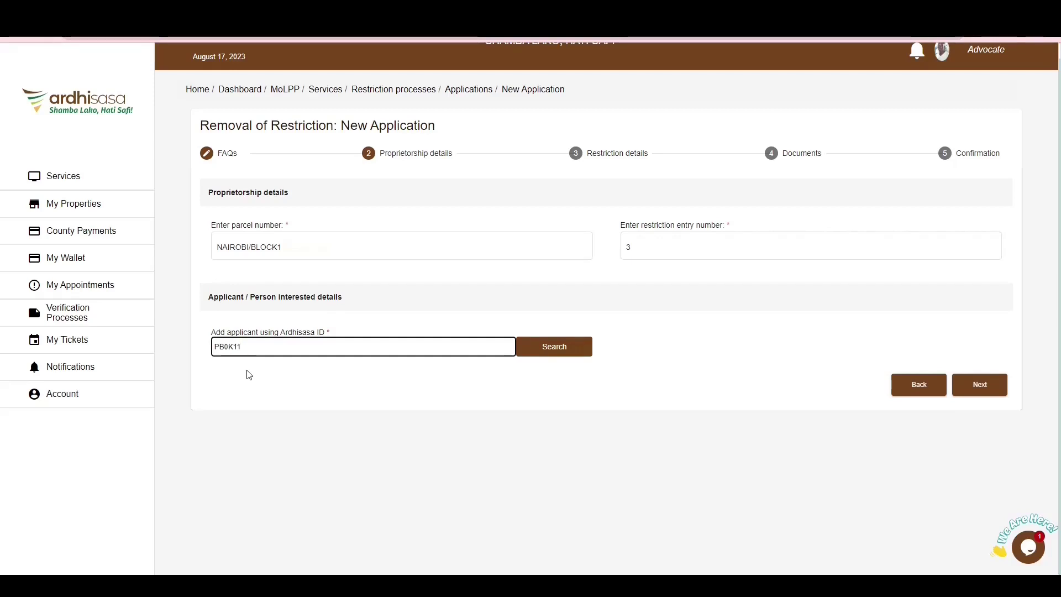
Step: Look up the applicant, try an attorney via power of attorney entry, then save with Self executing
{"action": "left_click", "coordinate": [555, 346]}
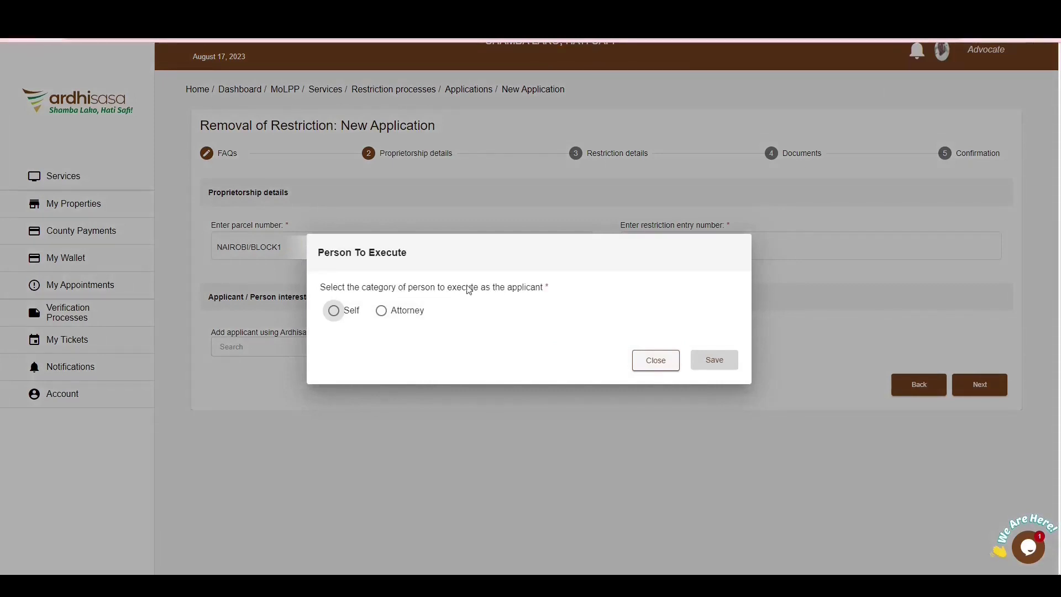
{"action": "left_click", "coordinate": [341, 313]}
{"action": "left_click", "coordinate": [381, 310]}
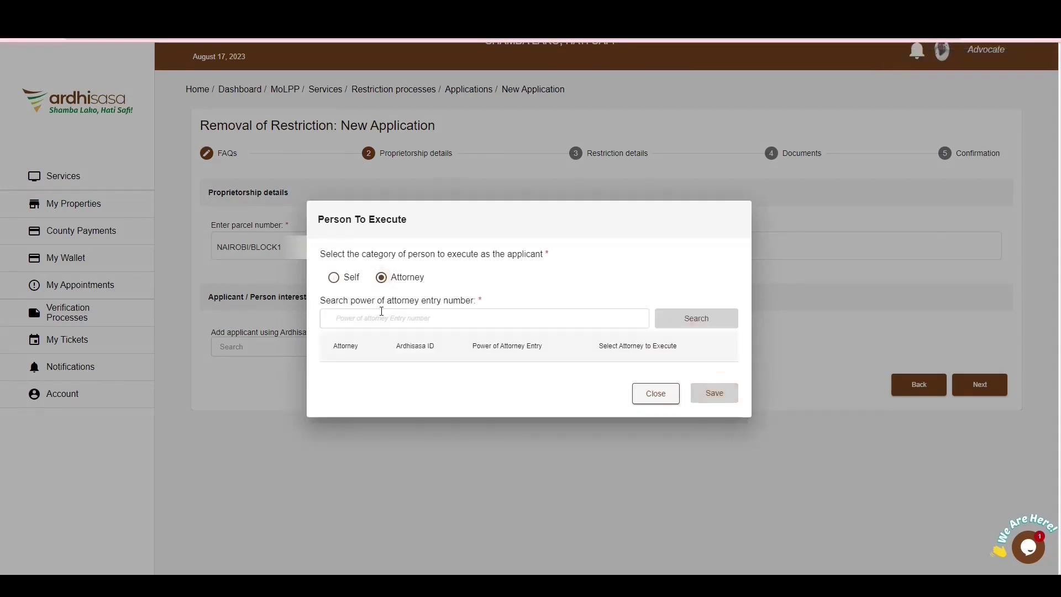
{"action": "left_click", "coordinate": [379, 318]}
{"action": "type", "text": "NA"}
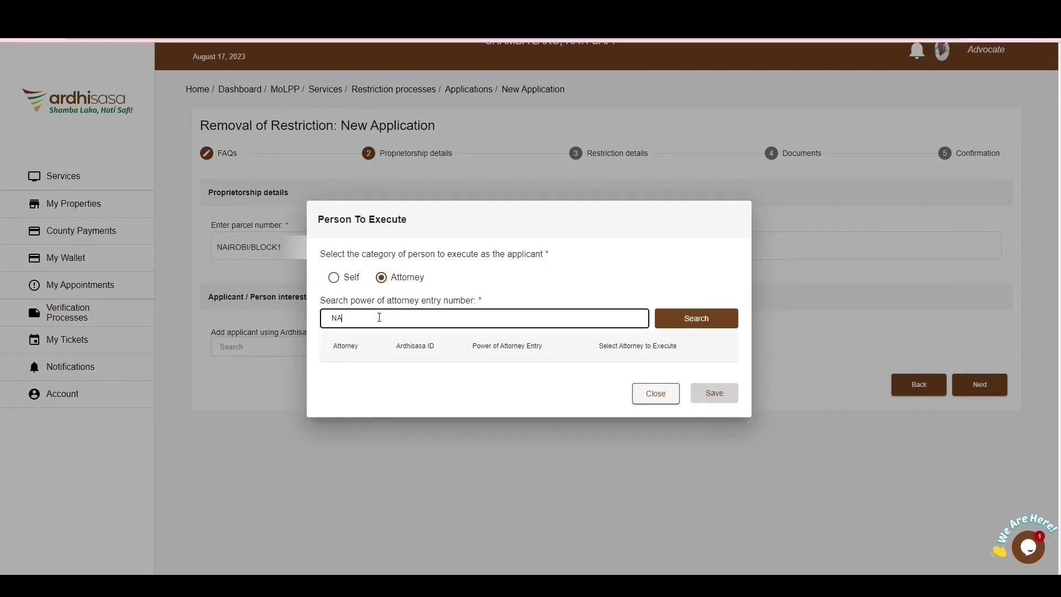
{"action": "type", "text": "IROBI/"}
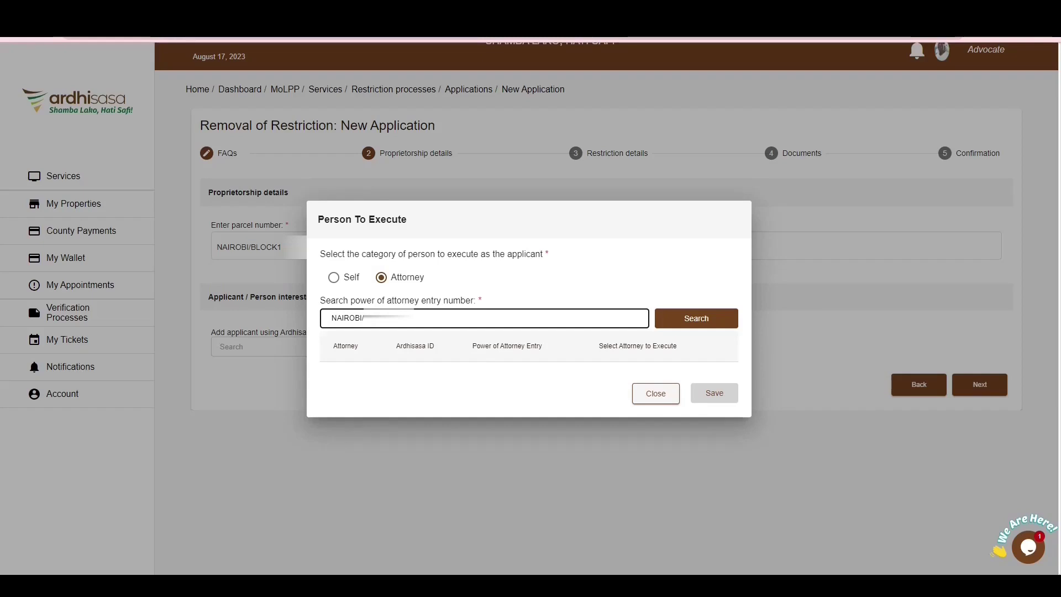
{"action": "left_click", "coordinate": [689, 318]}
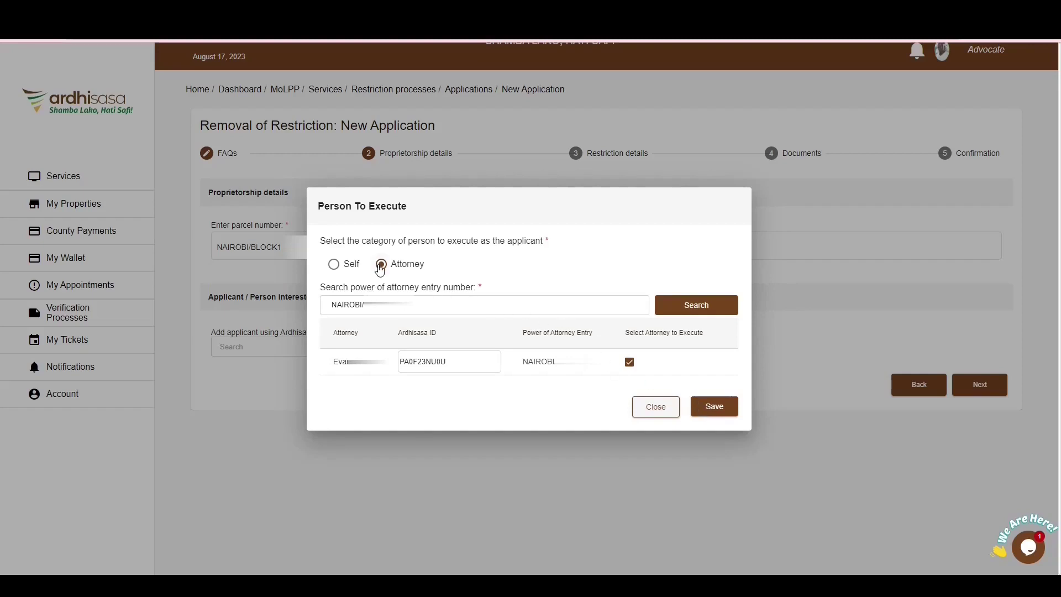
{"action": "left_click", "coordinate": [336, 264]}
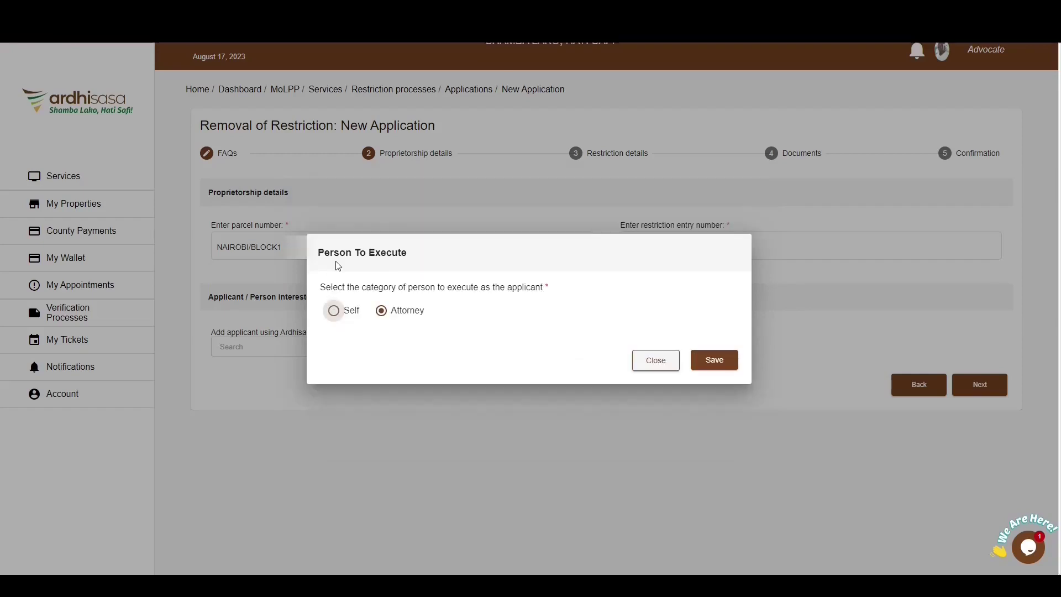
{"action": "left_click", "coordinate": [714, 361]}
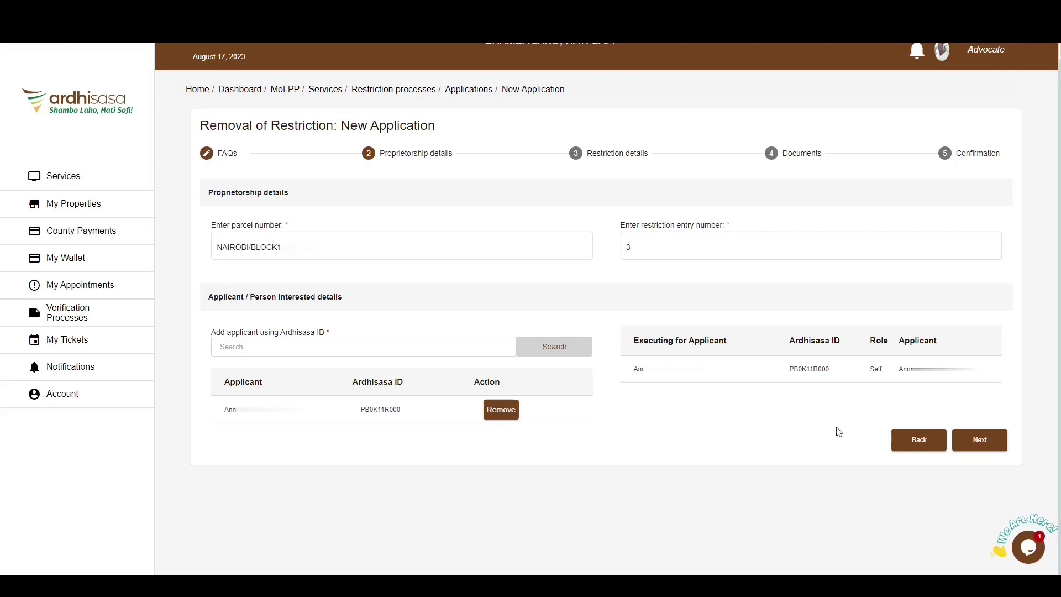
Step: Add the removal ground 'LACK OF SUFFICIENT EVIDENCE IN THE REGISTERED CASE OF FRAUD'
{"action": "left_click", "coordinate": [968, 440]}
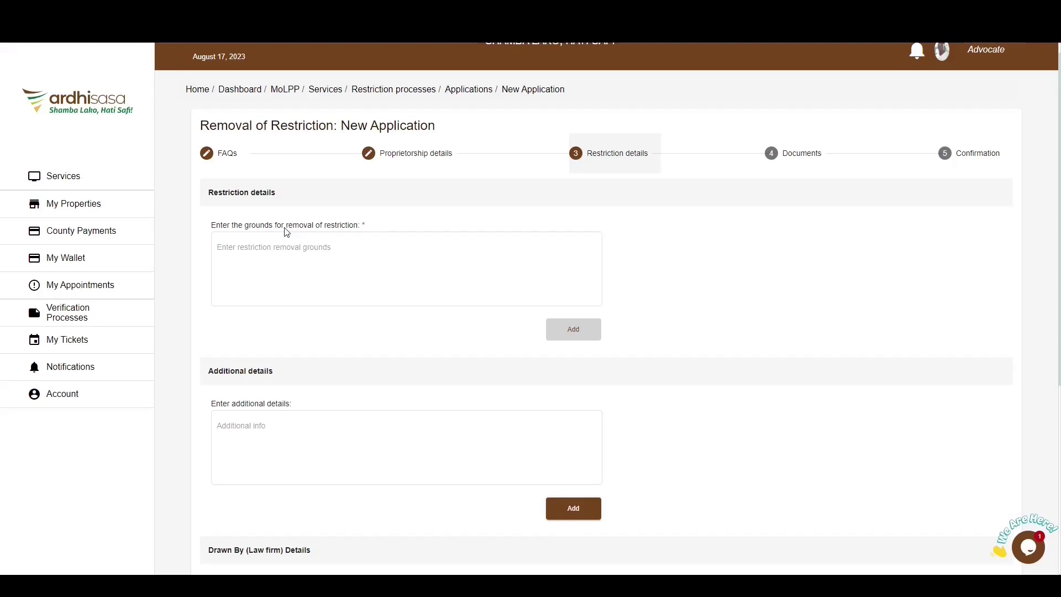
{"action": "left_click", "coordinate": [267, 249]}
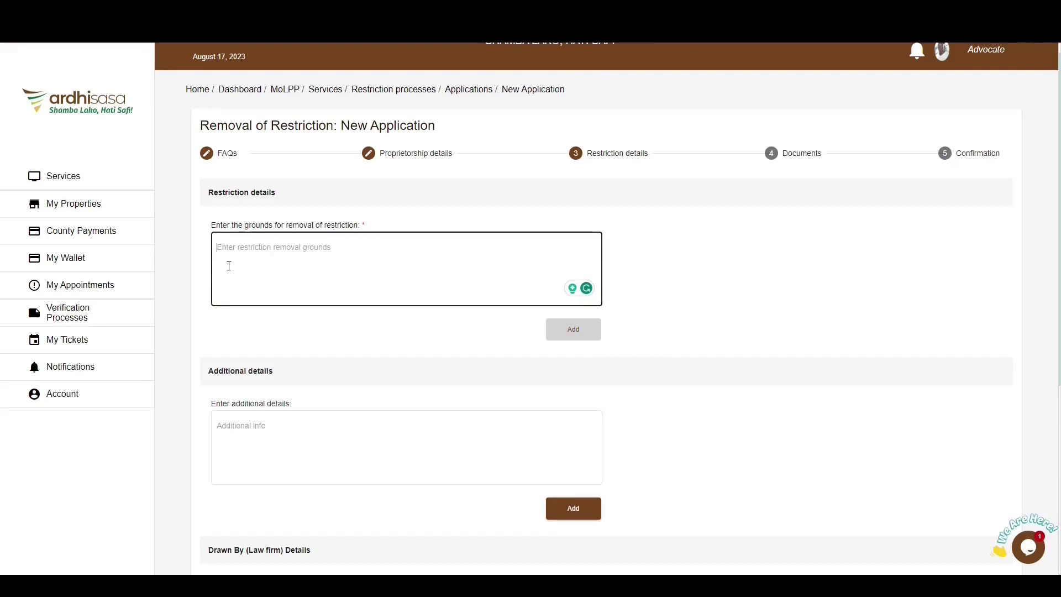
{"action": "type", "text": "LACK OF SUFFICIENT EVIDENCE IN THE REGISTERED CASE OF FRAUD"}
{"action": "scroll", "coordinate": [387, 309], "scroll_direction": "up", "scroll_amount": 1}
{"action": "left_click", "coordinate": [569, 347]}
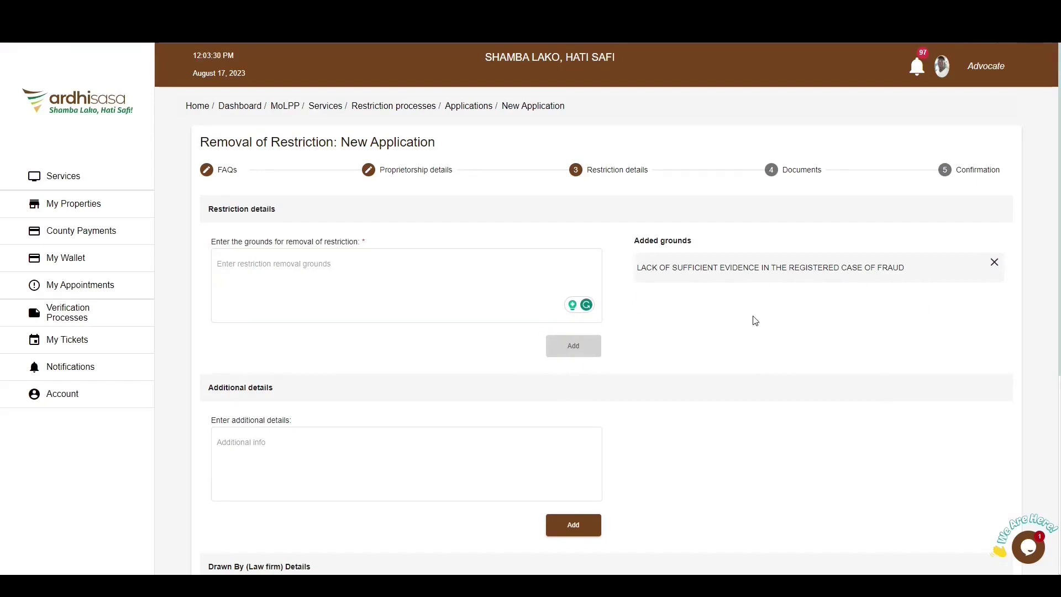
Step: Add the detail 'THE DEREGISTRATION IS SUBJECT TO A COURT RULING HELD ON THE FIFTEENTH OF MARCH 2023'
{"action": "left_click", "coordinate": [257, 451]}
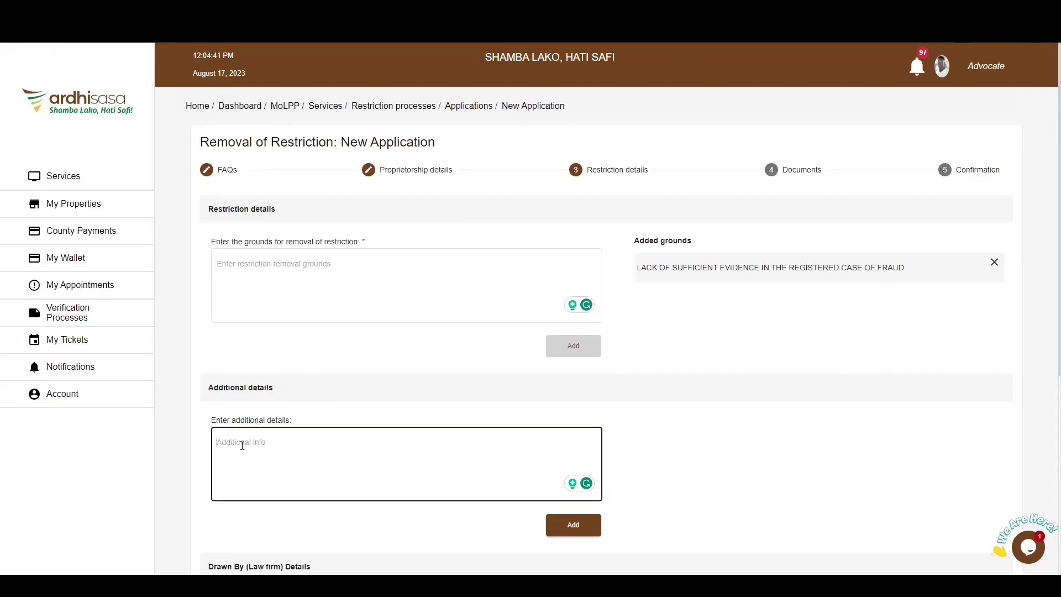
{"action": "type", "text": "THE DERE"}
{"action": "type", "text": "GISTRATION IS SUBJECT TO A COURT RULI"}
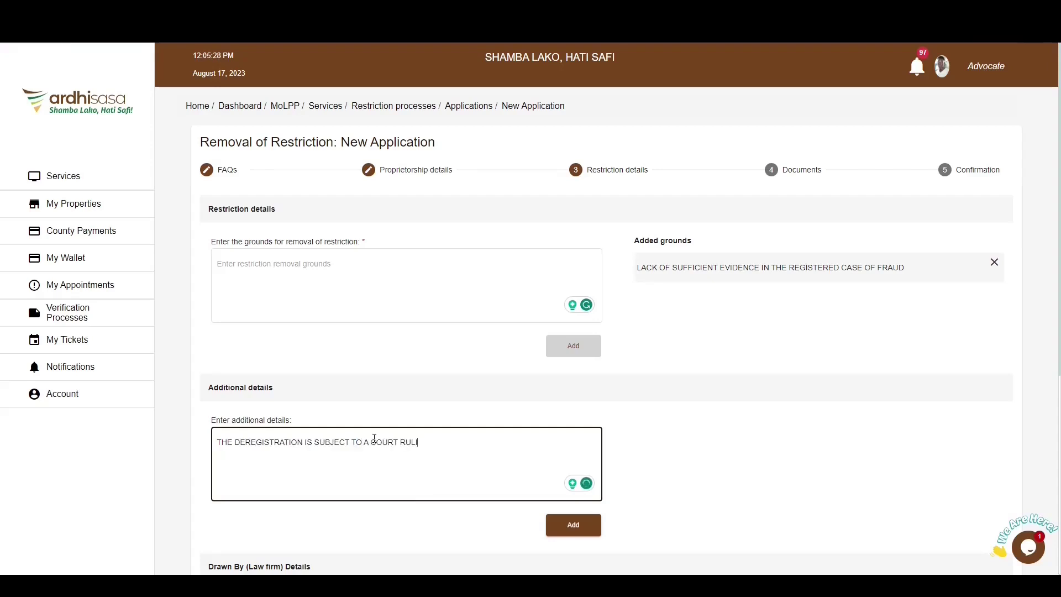
{"action": "type", "text": "NG"}
{"action": "type", "text": "HELD ON THE FIFTEENTH OF MARCH 2023"}
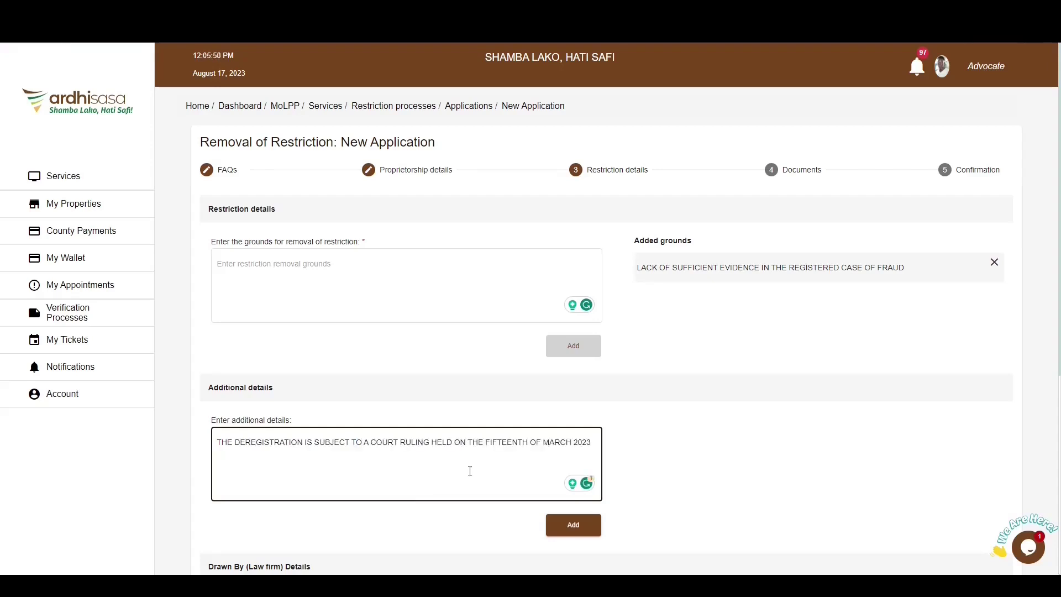
{"action": "left_click", "coordinate": [575, 525]}
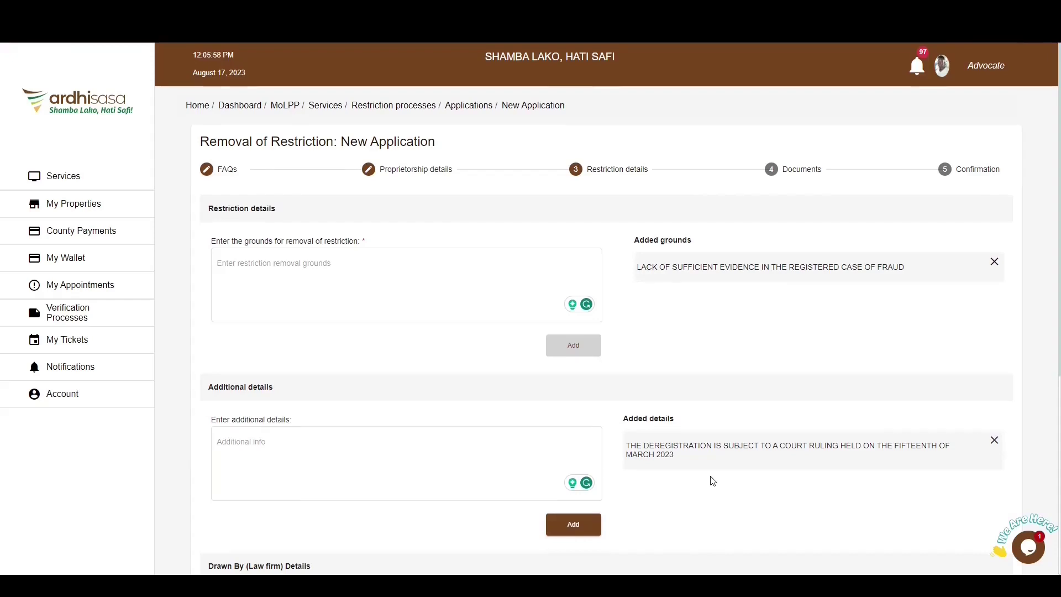
{"action": "scroll", "coordinate": [711, 480], "scroll_direction": "down", "scroll_amount": 4}
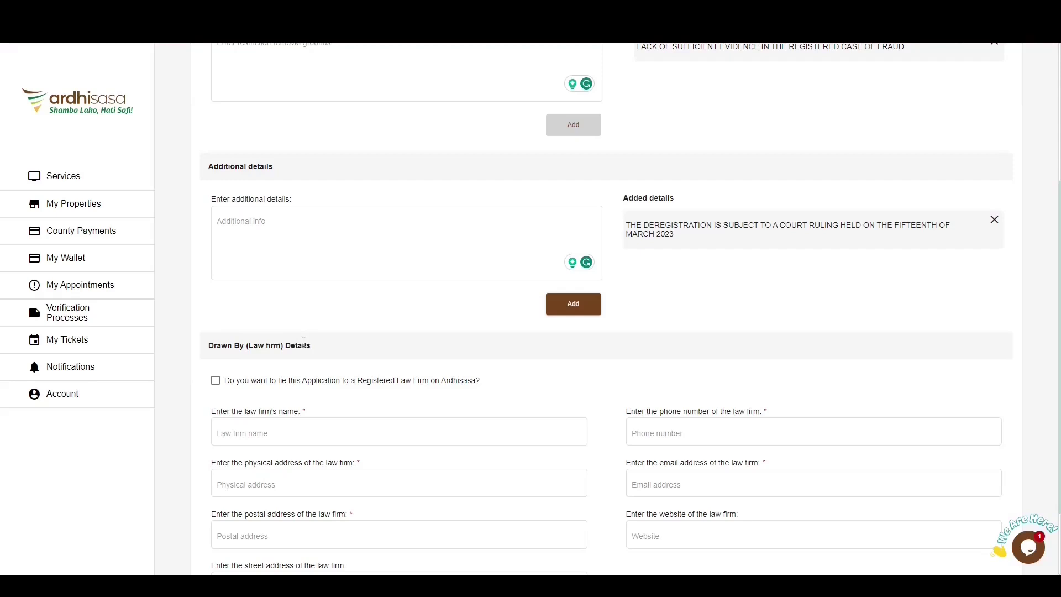
Step: Try finding a registered law firm by Ardhisasa ID, then switch to manual law firm details
{"action": "left_click", "coordinate": [215, 381]}
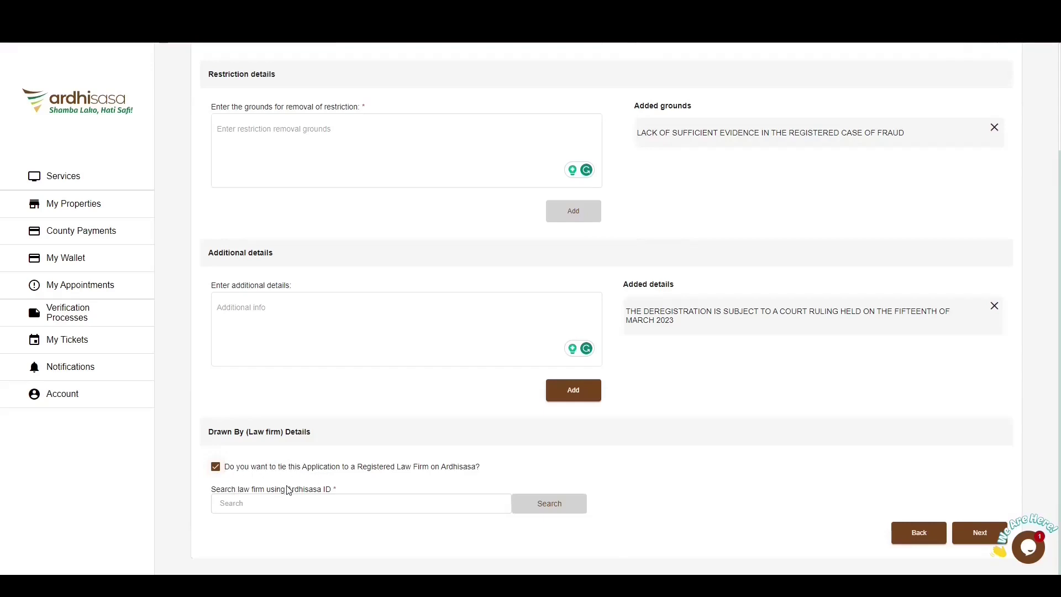
{"action": "left_click", "coordinate": [275, 502]}
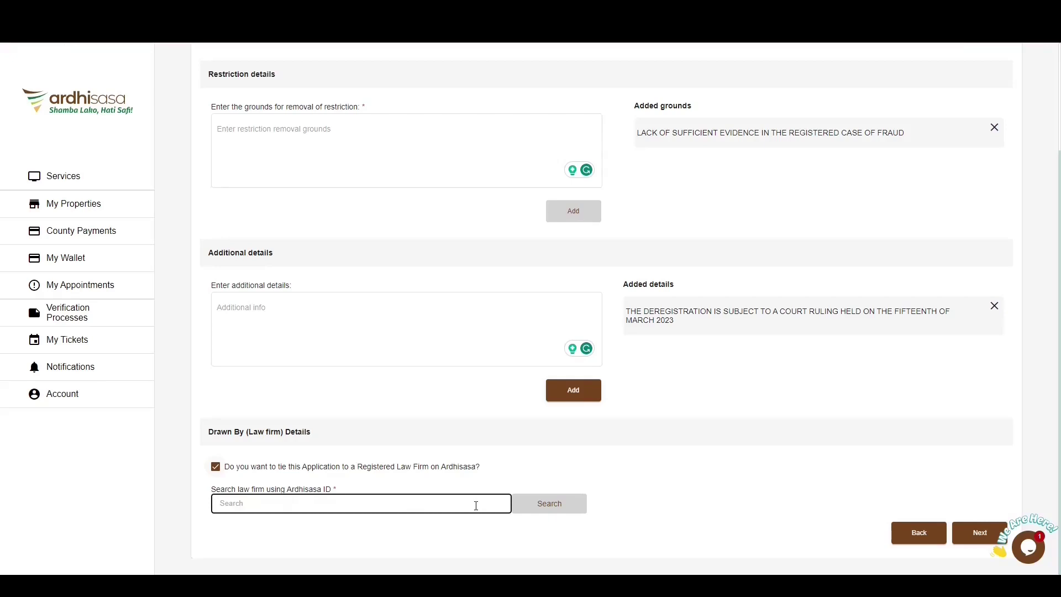
{"action": "left_click", "coordinate": [543, 503]}
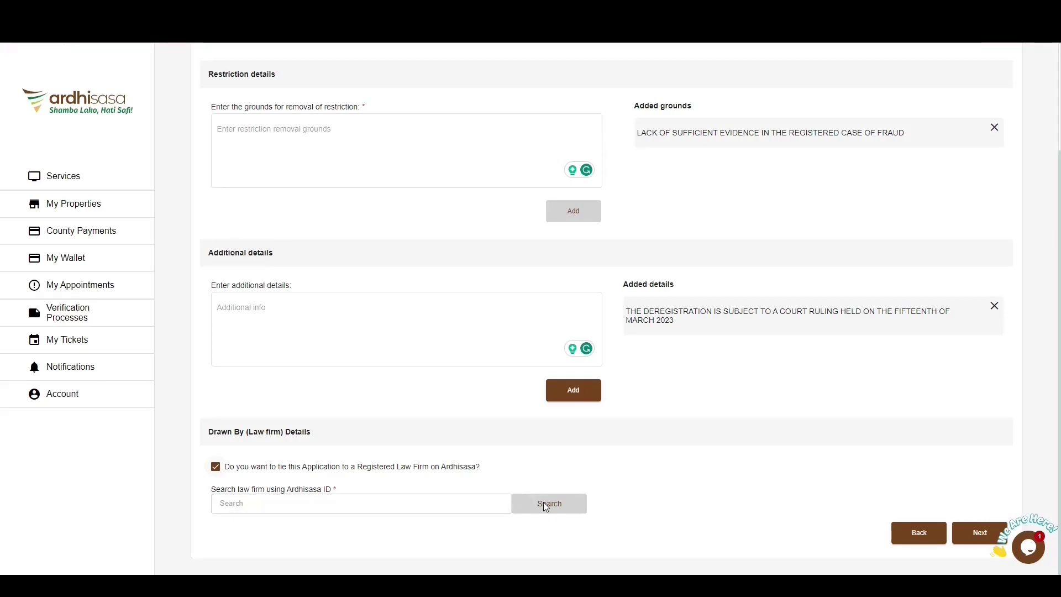
{"action": "left_click", "coordinate": [216, 469]}
{"action": "scroll", "coordinate": [216, 471], "scroll_direction": "down", "scroll_amount": 2}
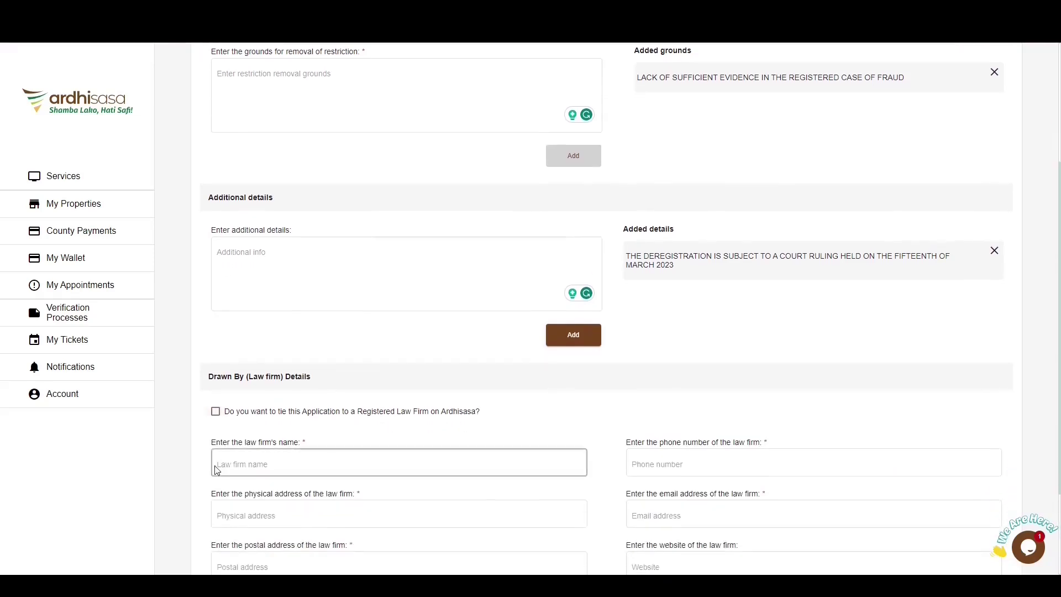
Step: Enter firm name 'ARDH', physical address NAIROBI, postal address 00100, the firm's phone and e-mail
{"action": "left_click", "coordinate": [247, 409]}
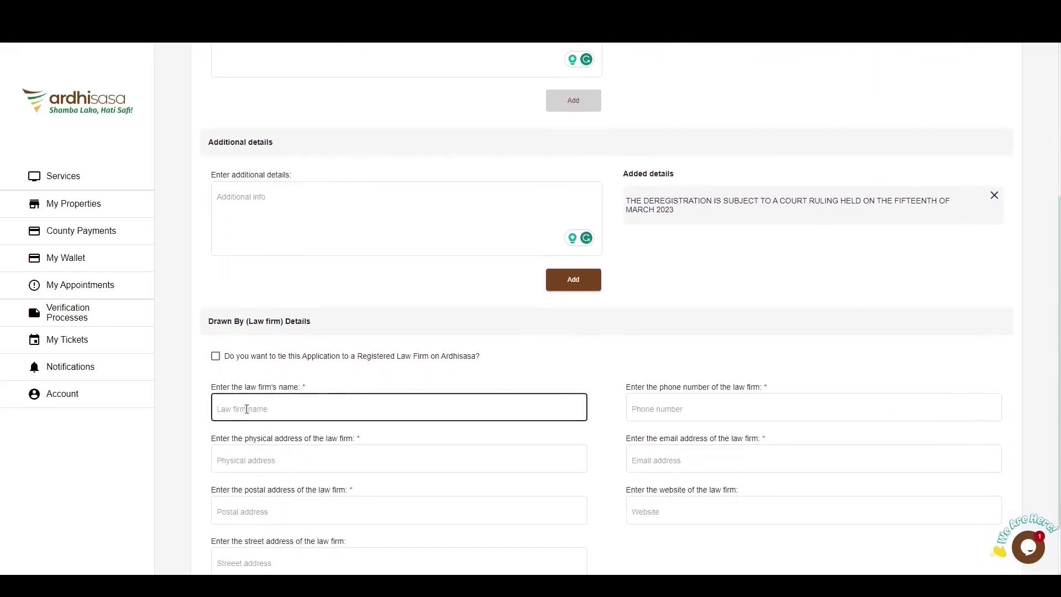
{"action": "type", "text": "ARDH"}
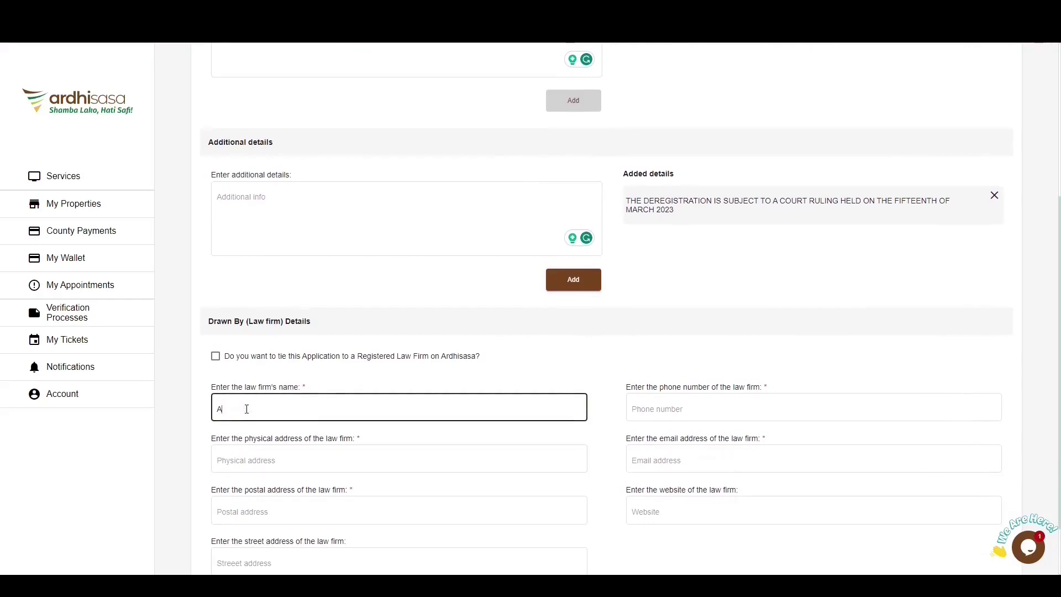
{"action": "left_click", "coordinate": [263, 457]}
{"action": "type", "text": "NAIROBI"}
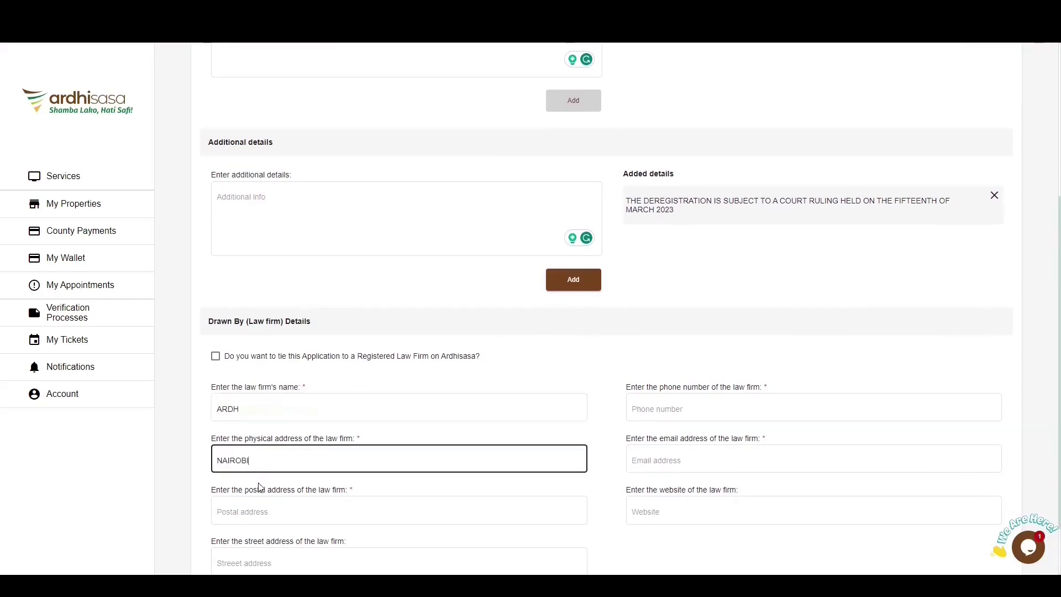
{"action": "left_click", "coordinate": [254, 508]}
{"action": "type", "text": "00100"}
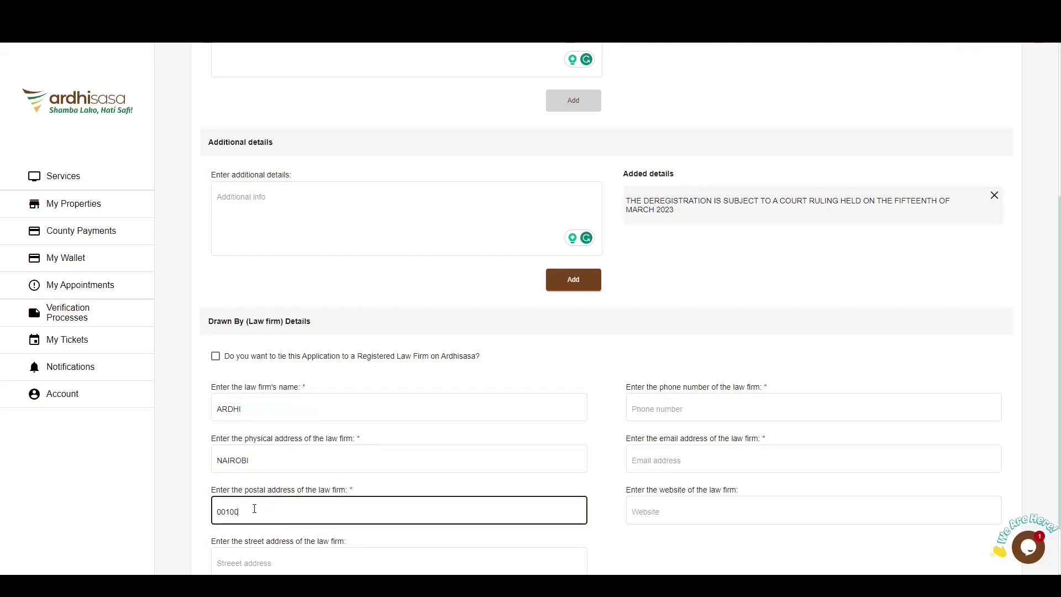
{"action": "left_click", "coordinate": [652, 408]}
{"action": "type", "text": "072"}
{"action": "left_click", "coordinate": [660, 456]}
{"action": "scroll", "coordinate": [645, 475], "scroll_direction": "down", "scroll_amount": 1}
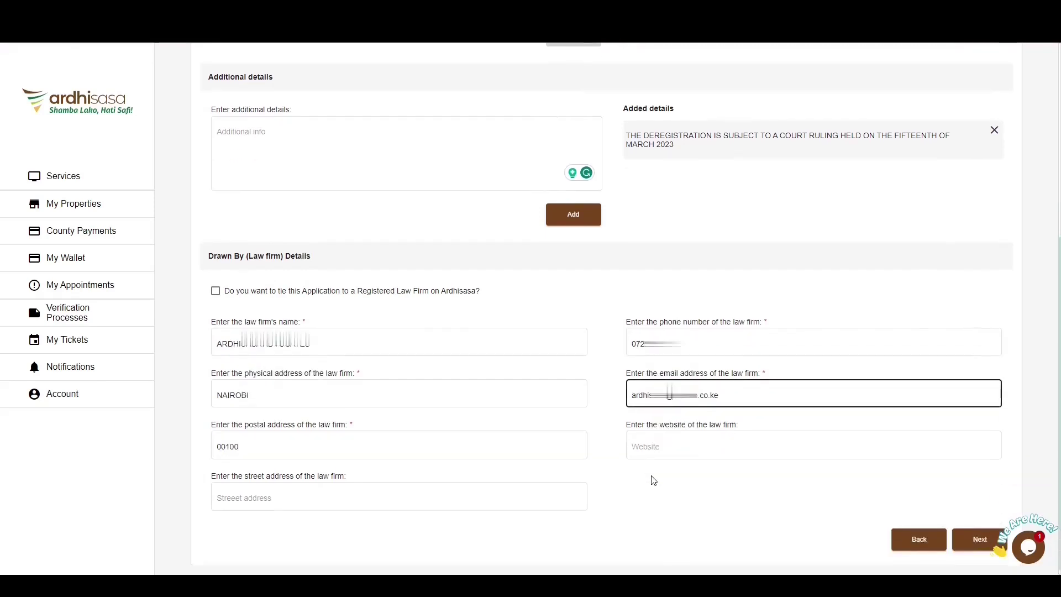
{"action": "left_click", "coordinate": [651, 440]}
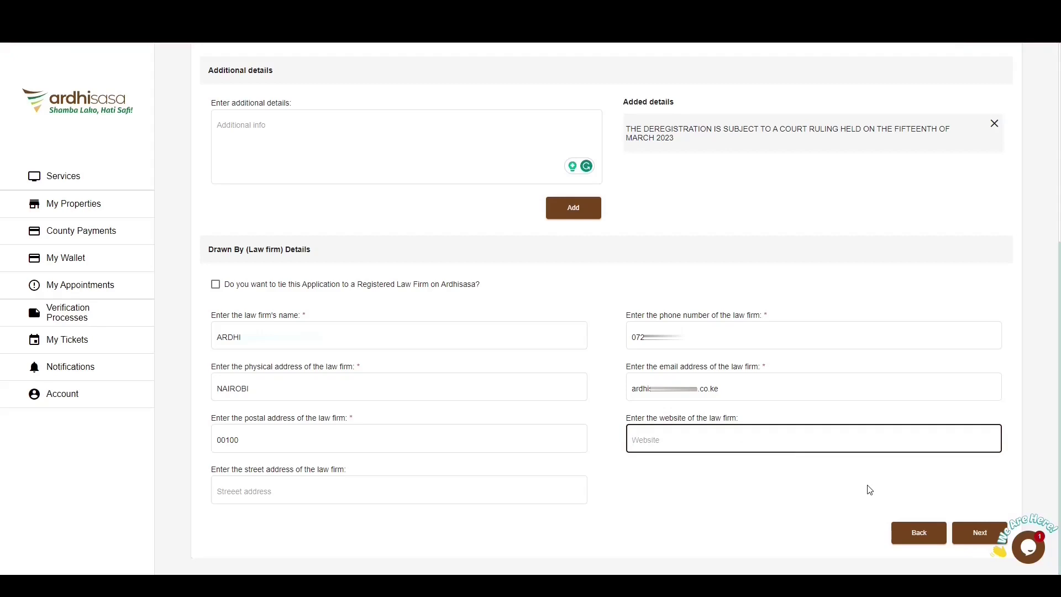
Step: Upload the restriction provisions file and a 'National ID' document, then go to Confirmation
{"action": "left_click", "coordinate": [981, 532]}
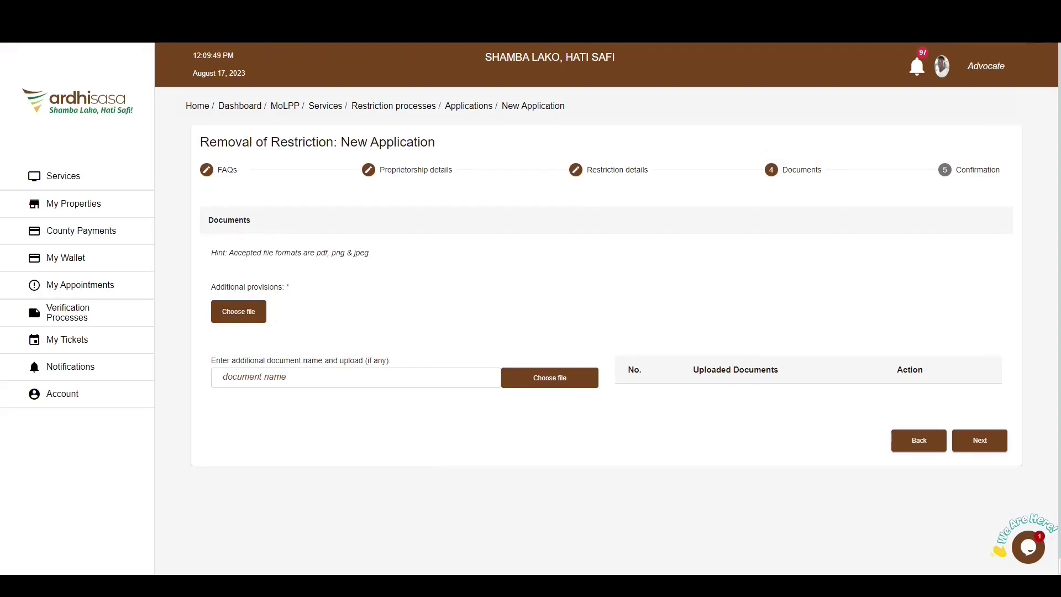
{"action": "left_click", "coordinate": [438, 279]}
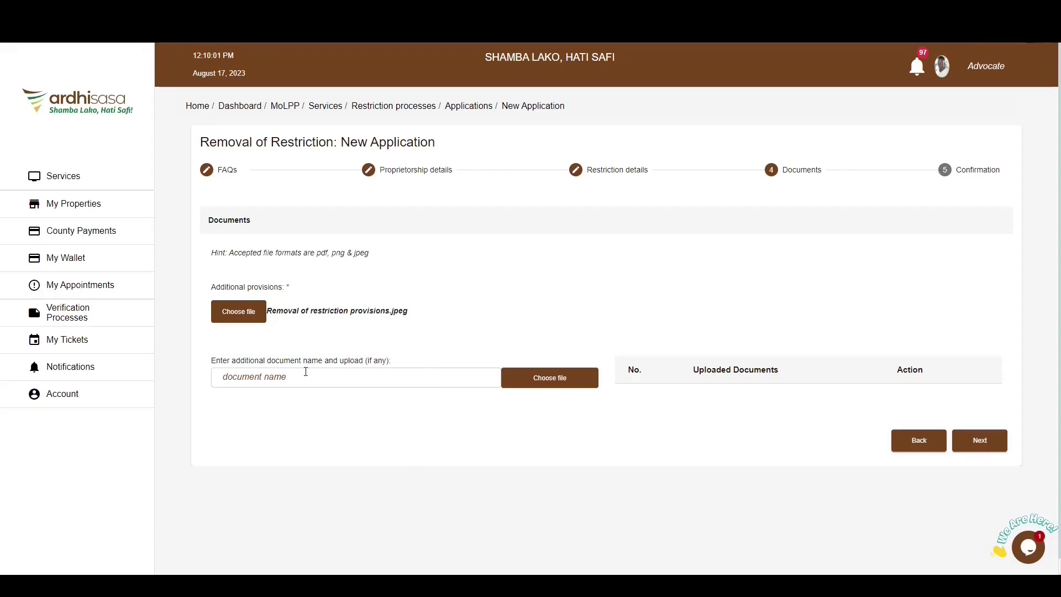
{"action": "left_click", "coordinate": [377, 376]}
{"action": "type", "text": "N"}
{"action": "type", "text": "ational ID"}
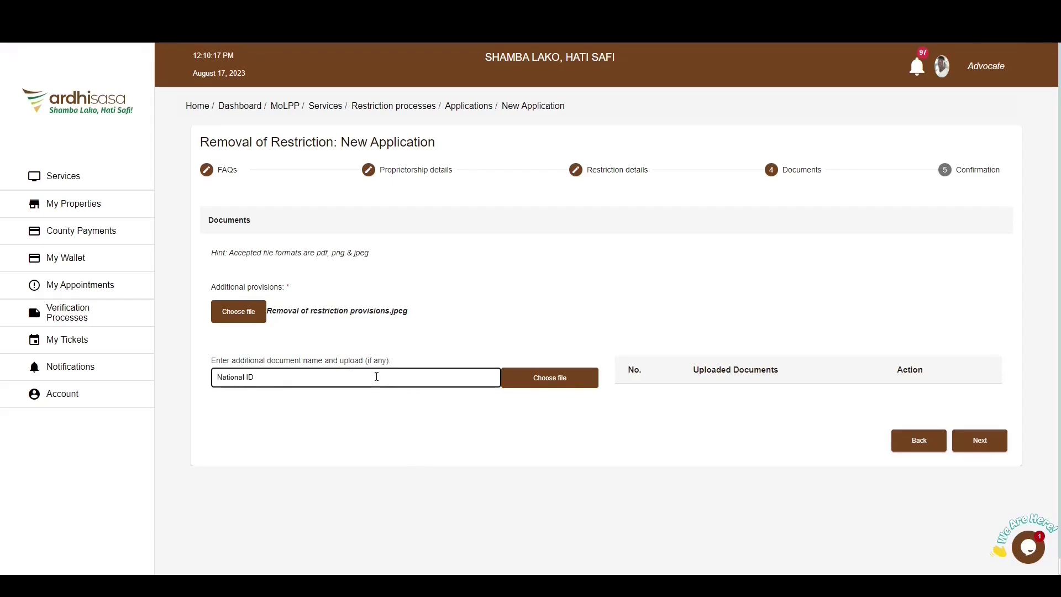
{"action": "left_click", "coordinate": [528, 382]}
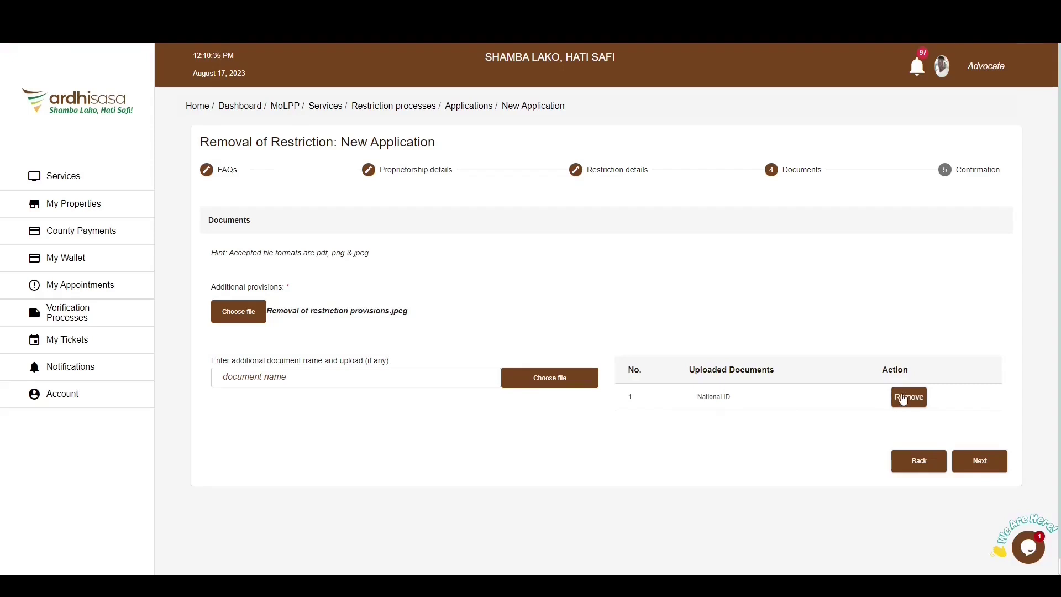
{"action": "left_click", "coordinate": [979, 462]}
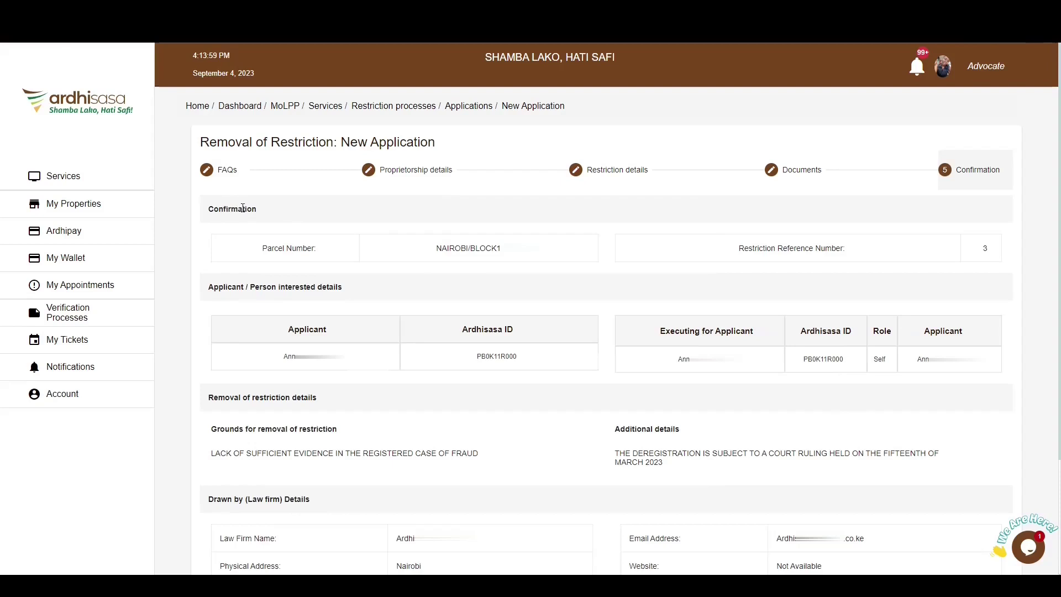
Step: Revisit the Restriction details step, return to the Confirmation summary, and submit the application
{"action": "scroll", "coordinate": [244, 209], "scroll_direction": "down", "scroll_amount": 3}
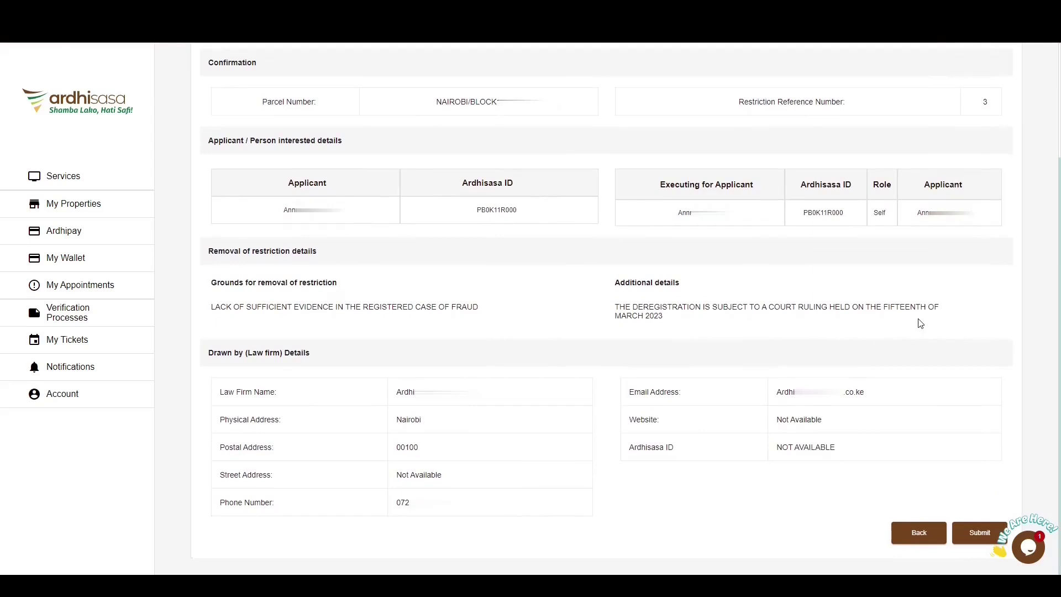
{"action": "scroll", "coordinate": [913, 303], "scroll_direction": "up", "scroll_amount": 3}
{"action": "left_click", "coordinate": [630, 171]}
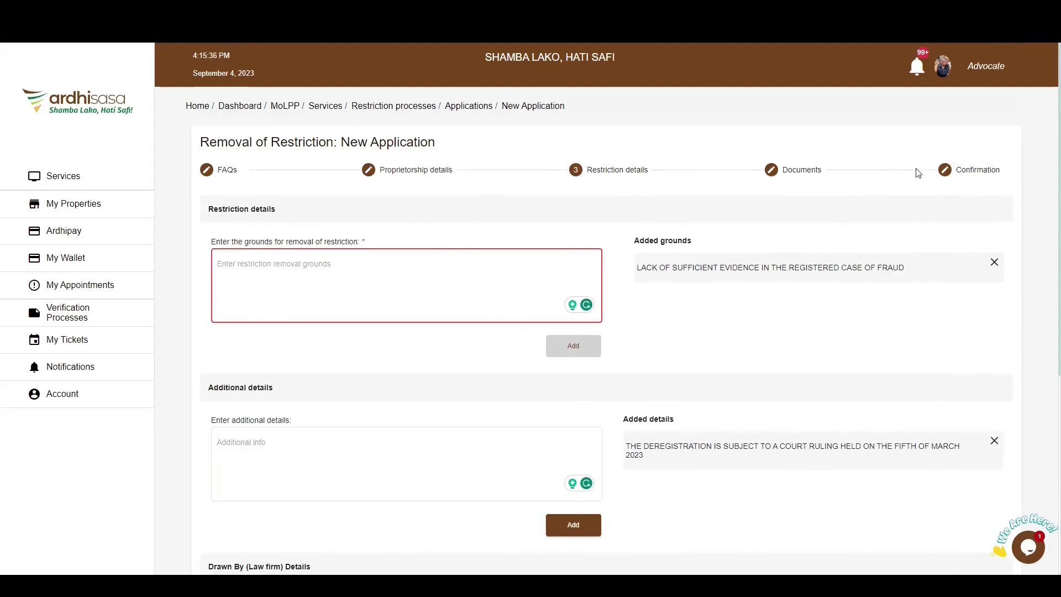
{"action": "left_click", "coordinate": [946, 172]}
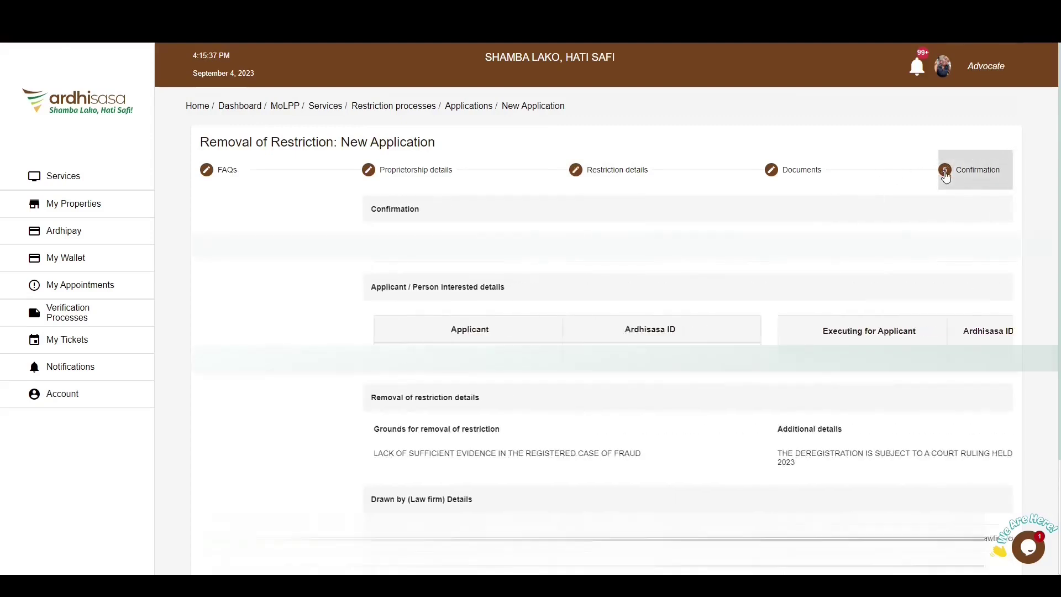
{"action": "scroll", "coordinate": [940, 249], "scroll_direction": "down", "scroll_amount": 3}
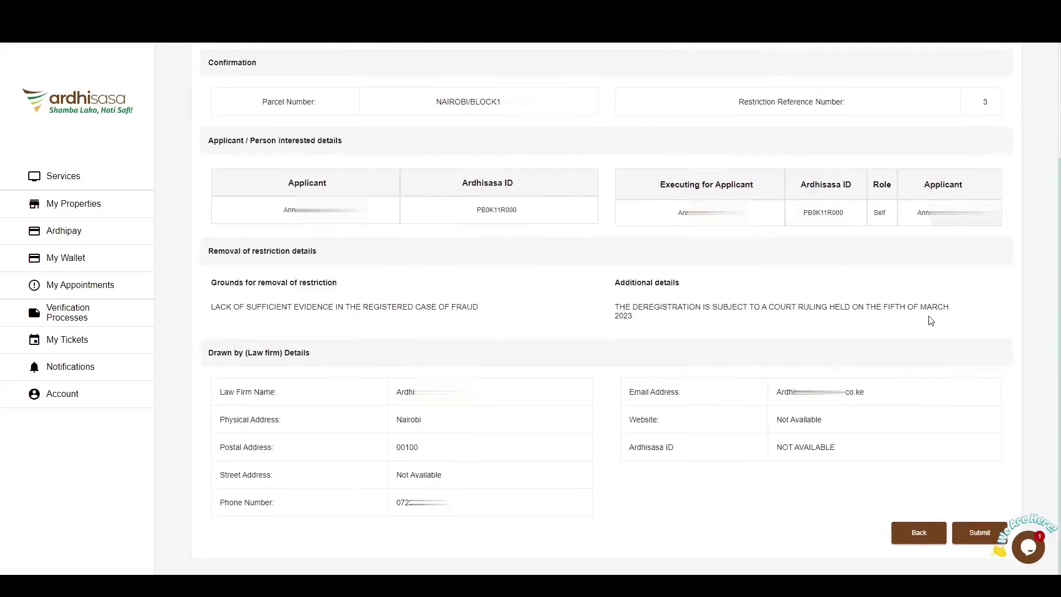
{"action": "left_click", "coordinate": [978, 533]}
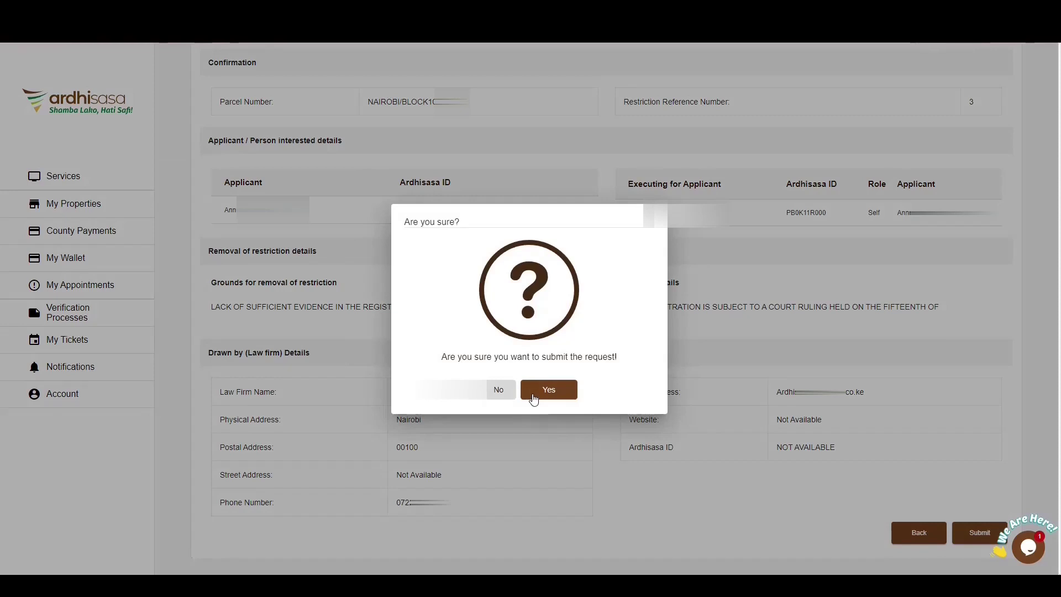
Step: Confirm submission of the Removal of Restriction application and dismiss the success message
{"action": "left_click", "coordinate": [548, 389]}
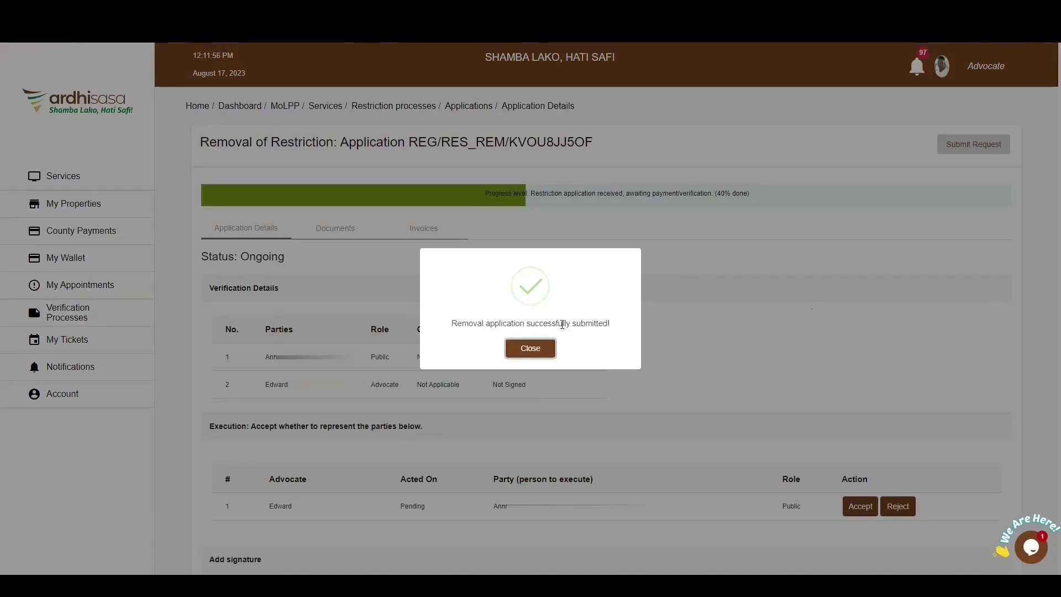
{"action": "left_click", "coordinate": [539, 353]}
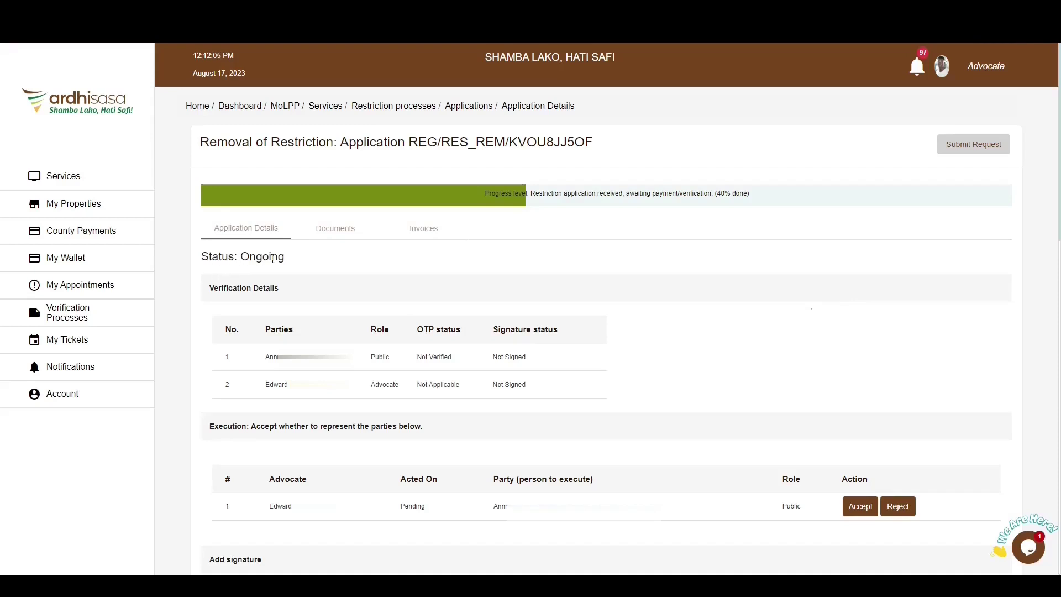
Step: Accept representation of the applicant party in the Execution table, confirming and closing the success message
{"action": "scroll", "coordinate": [206, 165], "scroll_direction": "down", "scroll_amount": 2}
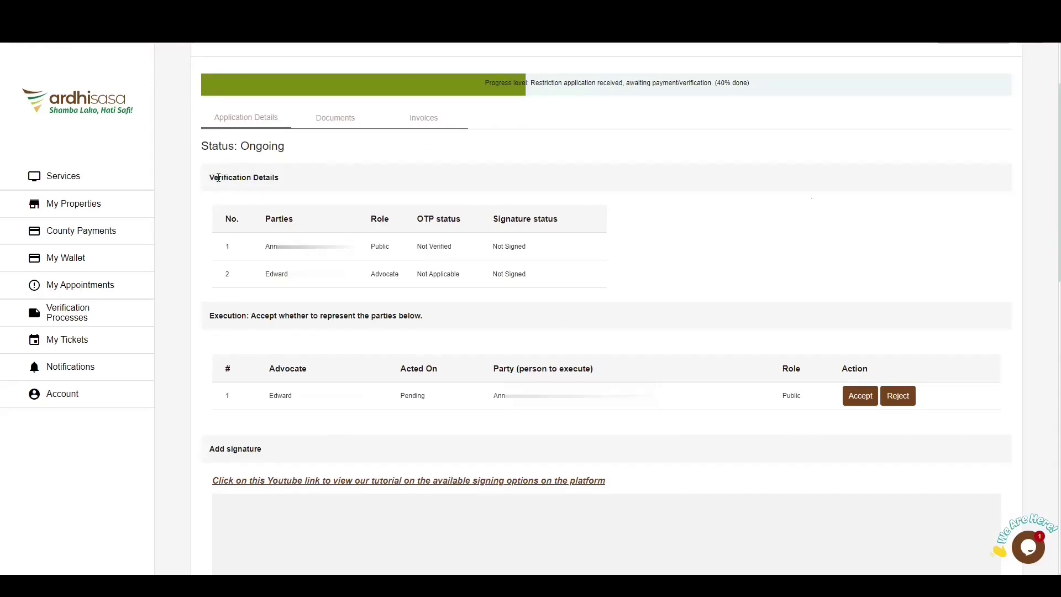
{"action": "scroll", "coordinate": [248, 221], "scroll_direction": "up", "scroll_amount": 1}
{"action": "scroll", "coordinate": [273, 264], "scroll_direction": "down", "scroll_amount": 1}
{"action": "left_click", "coordinate": [859, 396]}
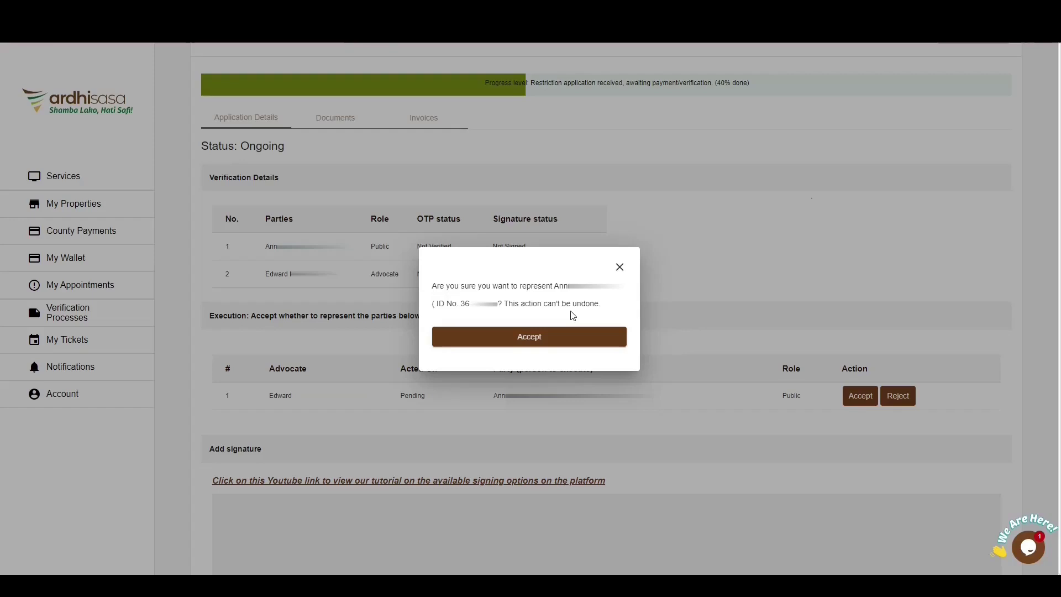
{"action": "left_click", "coordinate": [540, 341]}
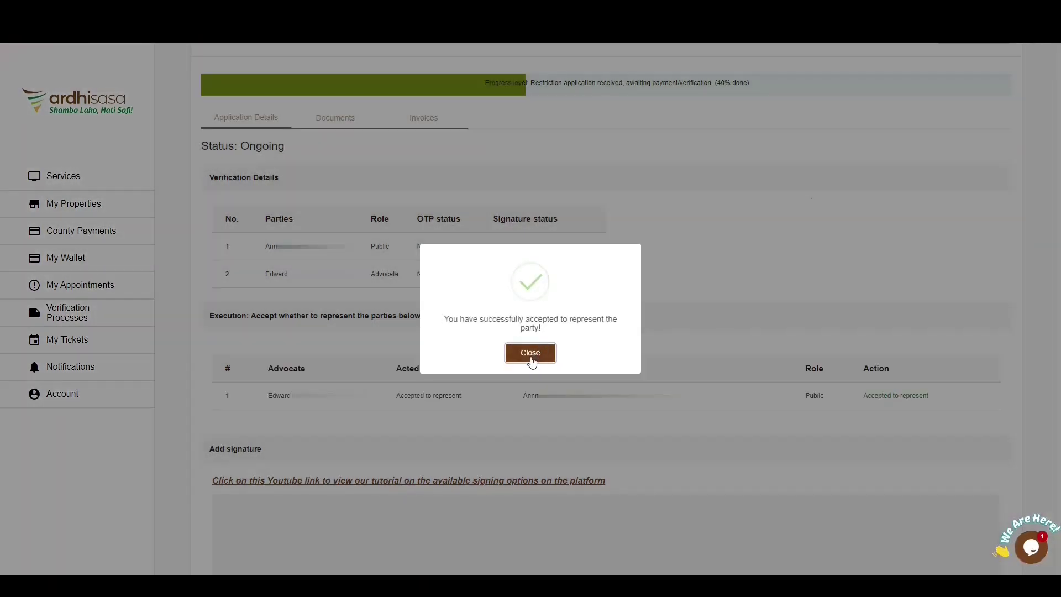
{"action": "left_click", "coordinate": [530, 354]}
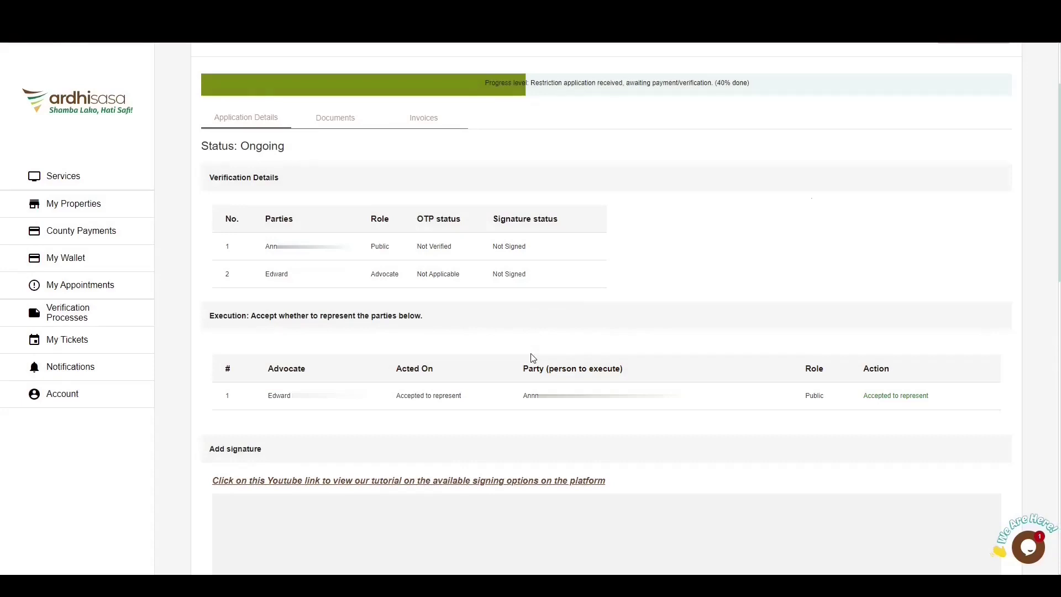
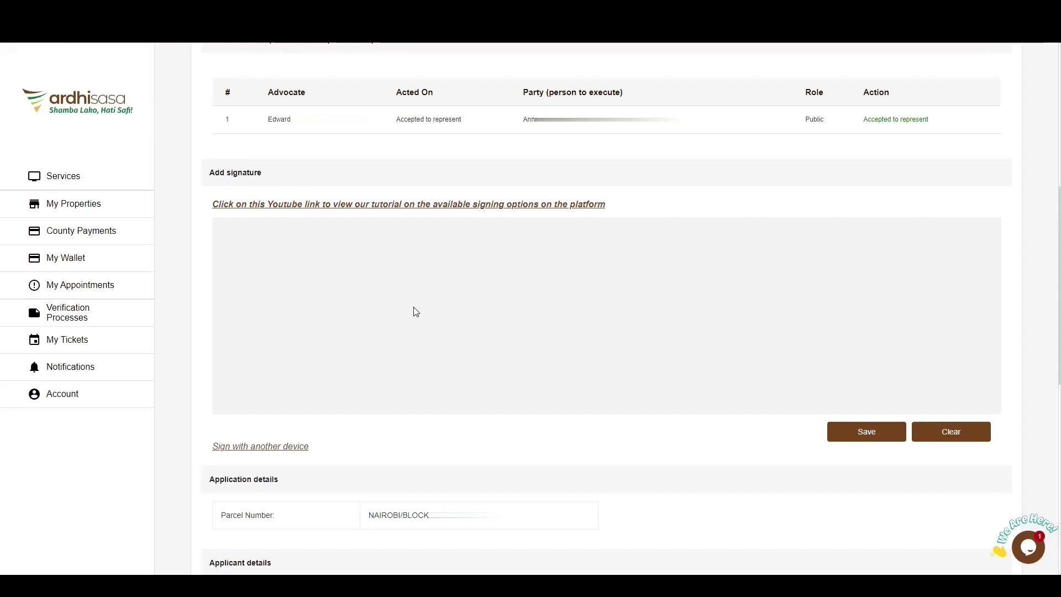
{"action": "left_click", "coordinate": [296, 446]}
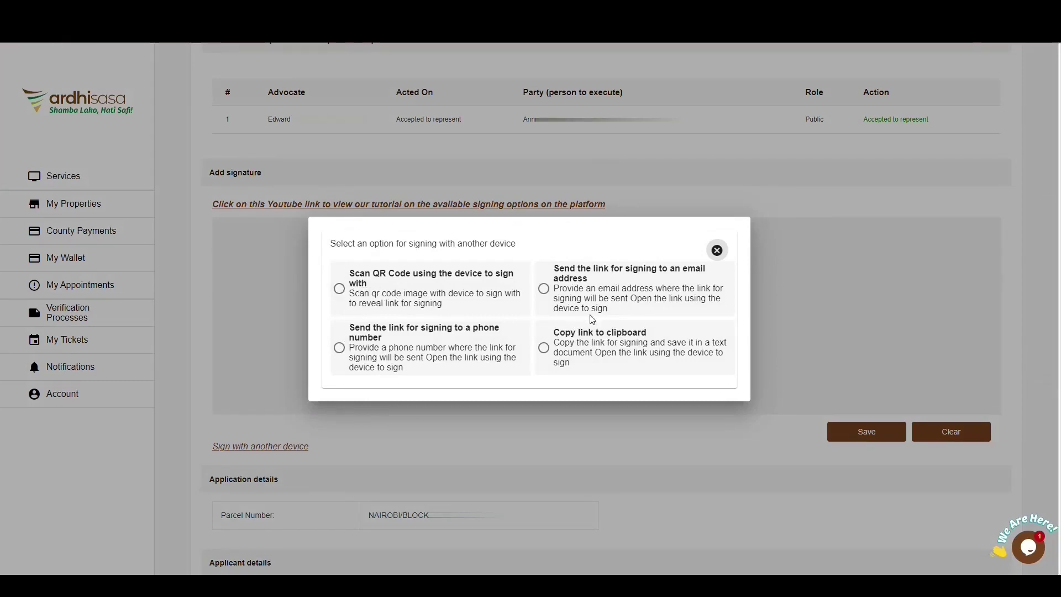
{"action": "left_click", "coordinate": [717, 250]}
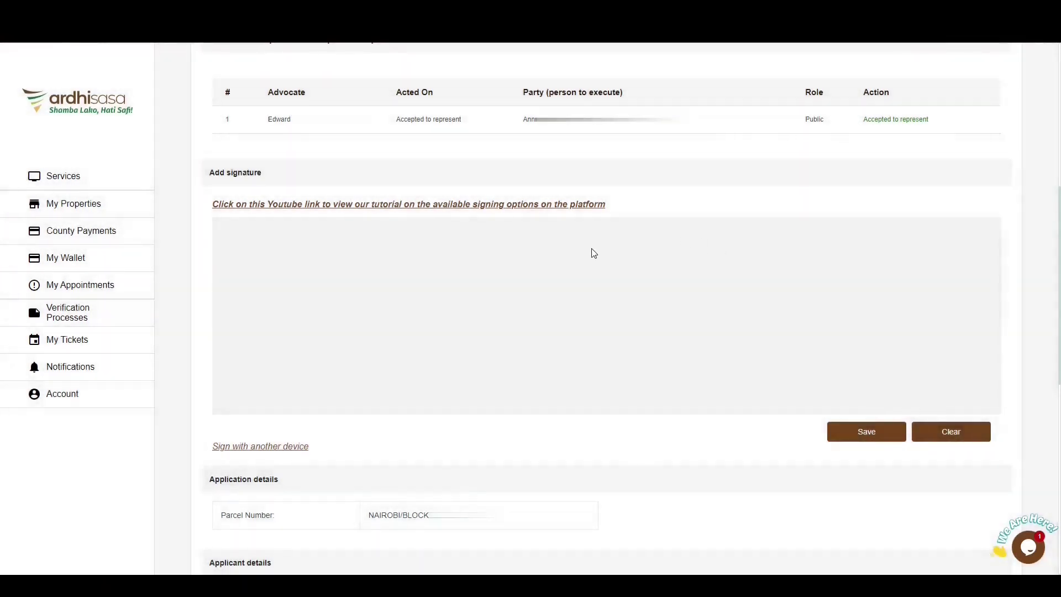
{"action": "scroll", "coordinate": [569, 265], "scroll_direction": "up", "scroll_amount": 1}
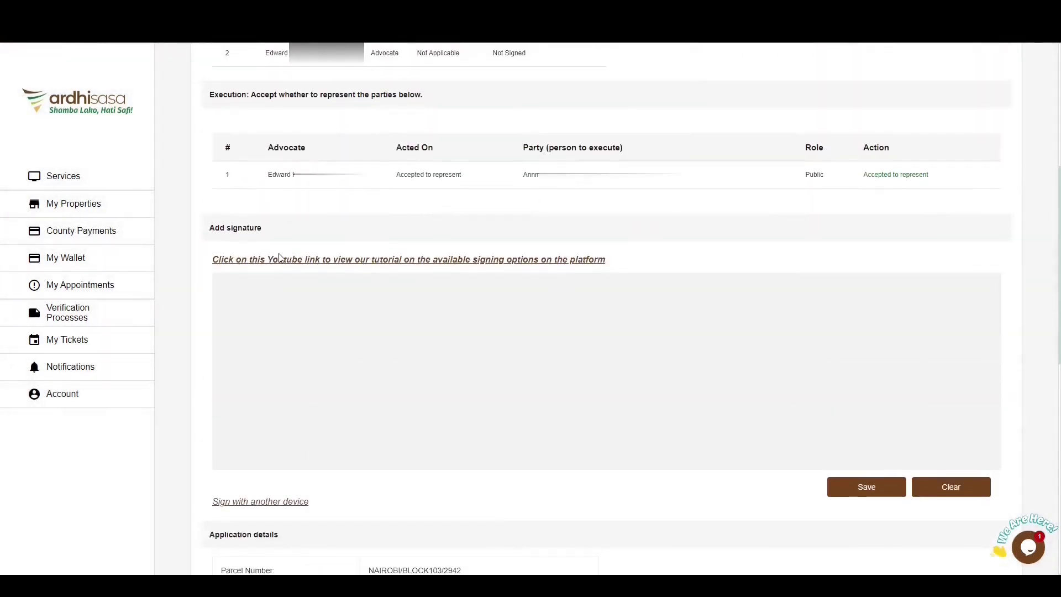
{"action": "scroll", "coordinate": [717, 251], "scroll_direction": "down", "scroll_amount": 2}
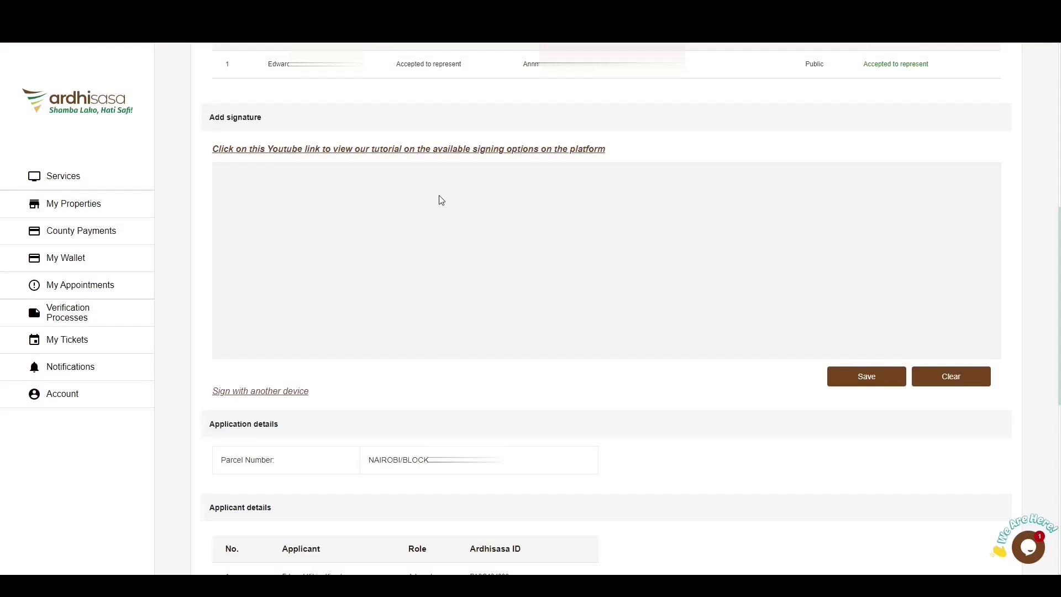
Step: Draw a freehand signature, clear and redraw it, then save and confirm it as the signature
{"action": "mouse_move", "coordinate": [439, 196]}
{"action": "left_mouse_down"}
{"action": "mouse_move", "coordinate": [436, 317]}
{"action": "mouse_move", "coordinate": [459, 282]}
{"action": "mouse_move", "coordinate": [497, 291]}
{"action": "mouse_move", "coordinate": [363, 274]}
{"action": "left_mouse_up"}
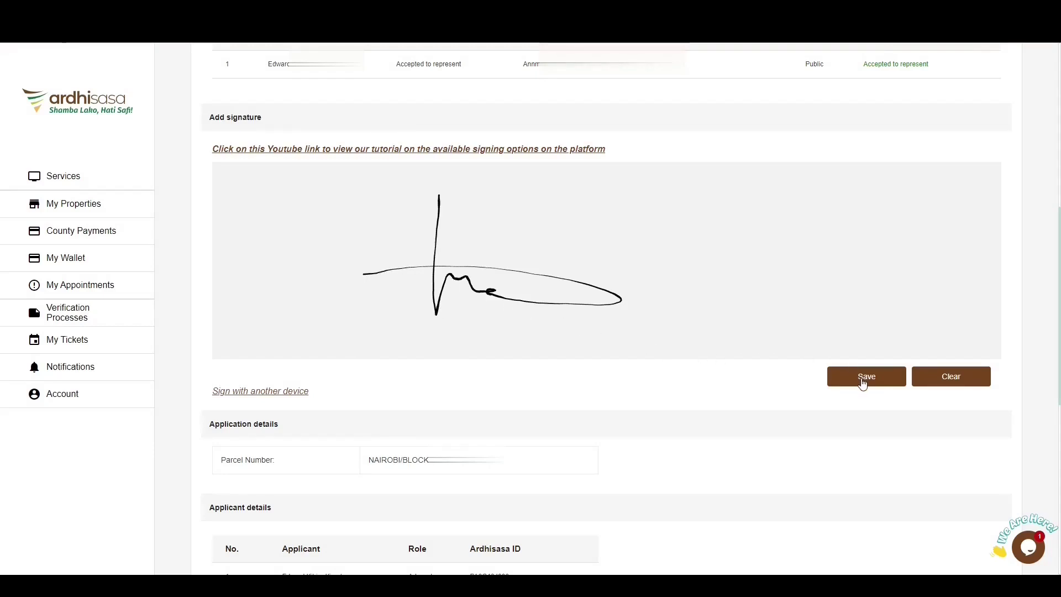
{"action": "left_click", "coordinate": [945, 378]}
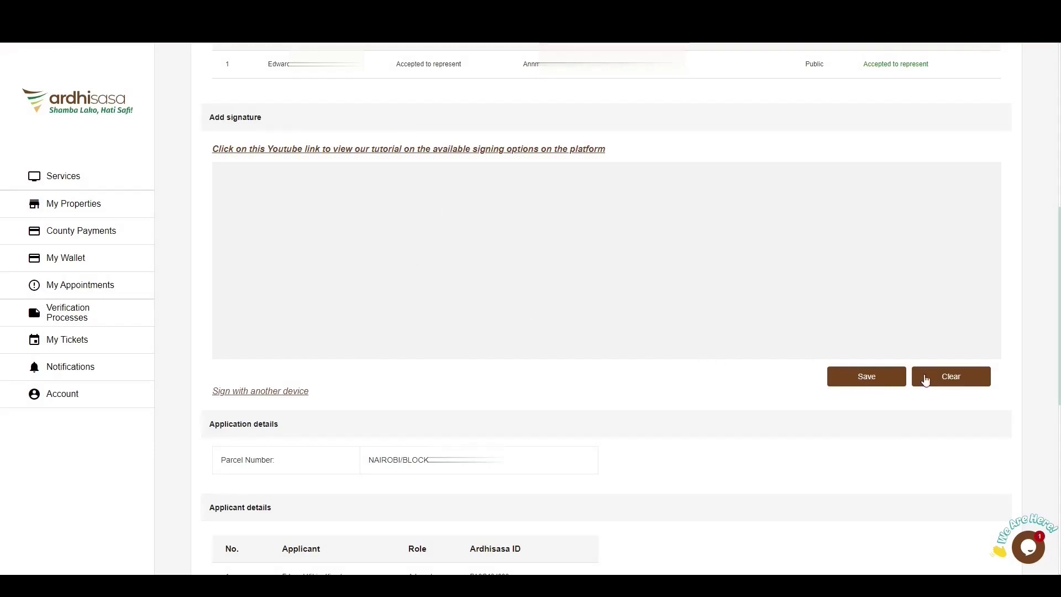
{"action": "left_click_drag", "start_coordinate": [536, 178], "coordinate": [544, 287]}
{"action": "mouse_move", "coordinate": [556, 210]}
{"action": "left_mouse_down"}
{"action": "mouse_move", "coordinate": [518, 276]}
{"action": "mouse_move", "coordinate": [668, 278]}
{"action": "mouse_move", "coordinate": [428, 252]}
{"action": "left_mouse_up"}
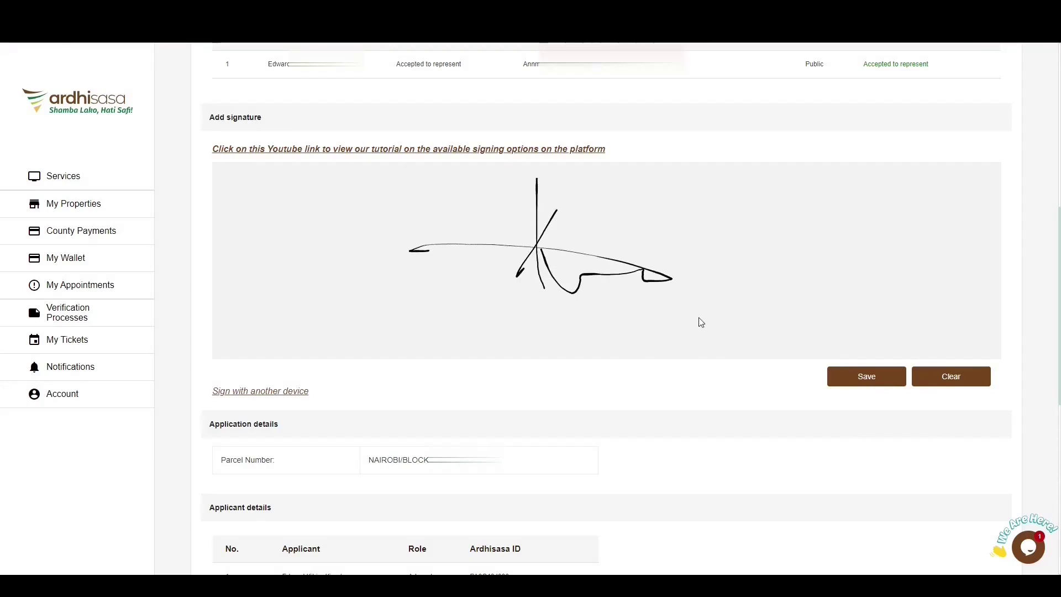
{"action": "left_click", "coordinate": [865, 376]}
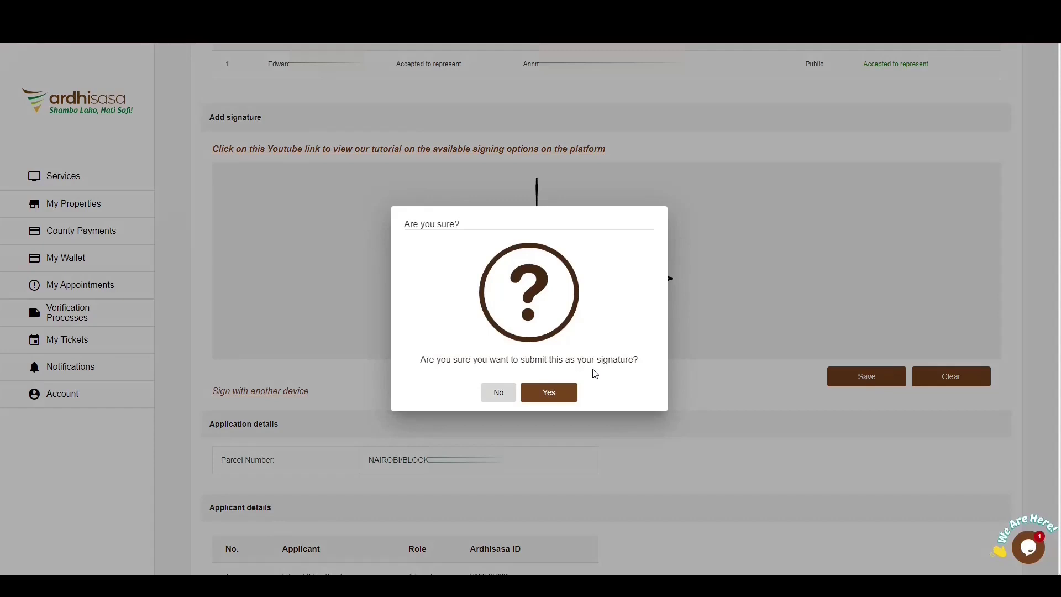
{"action": "left_click", "coordinate": [555, 393]}
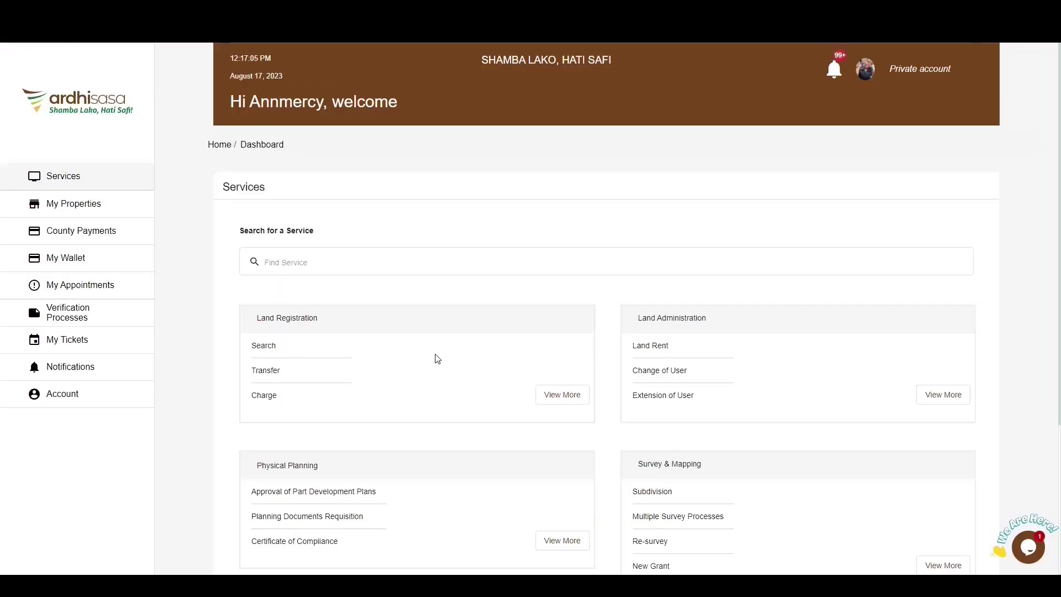
Step: Go to Land Registration > Restriction > Removal of Restriction and view the pending application
{"action": "scroll", "coordinate": [453, 354], "scroll_direction": "down", "scroll_amount": 1}
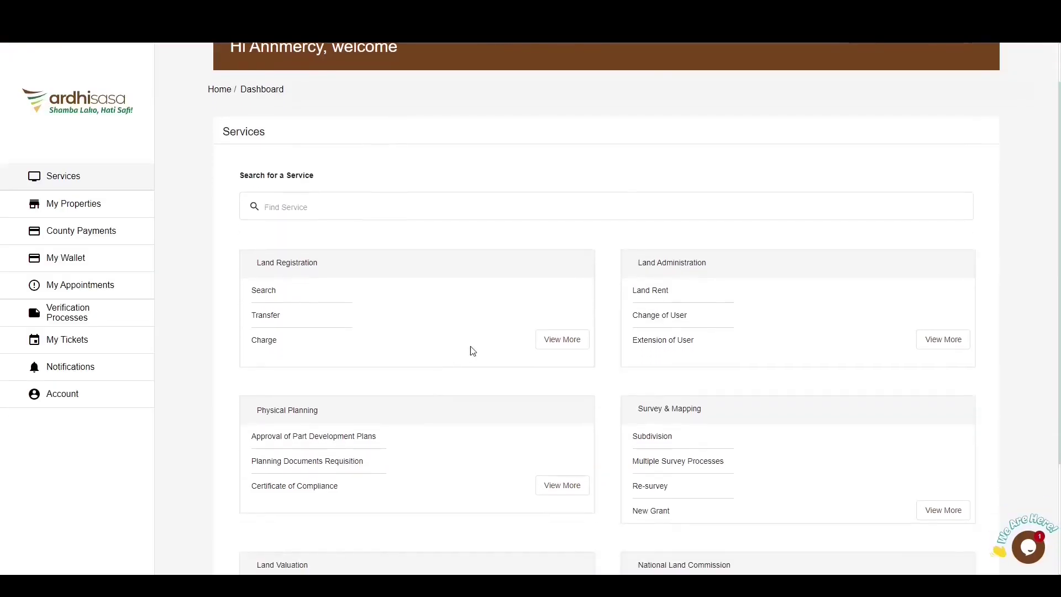
{"action": "left_click", "coordinate": [585, 346]}
{"action": "left_click", "coordinate": [644, 274]}
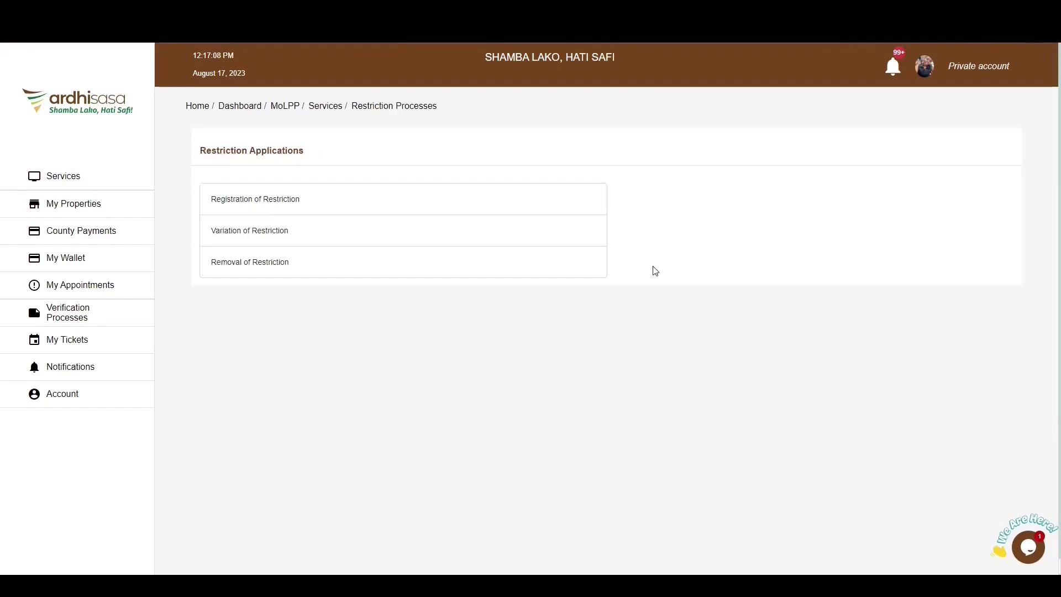
{"action": "left_click", "coordinate": [312, 268]}
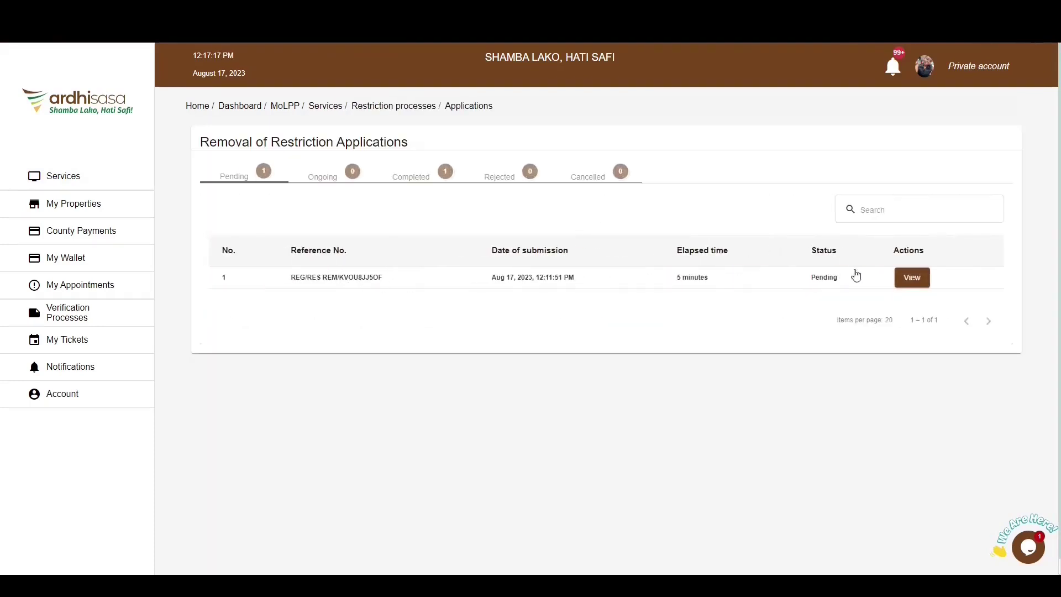
{"action": "left_click", "coordinate": [904, 279]}
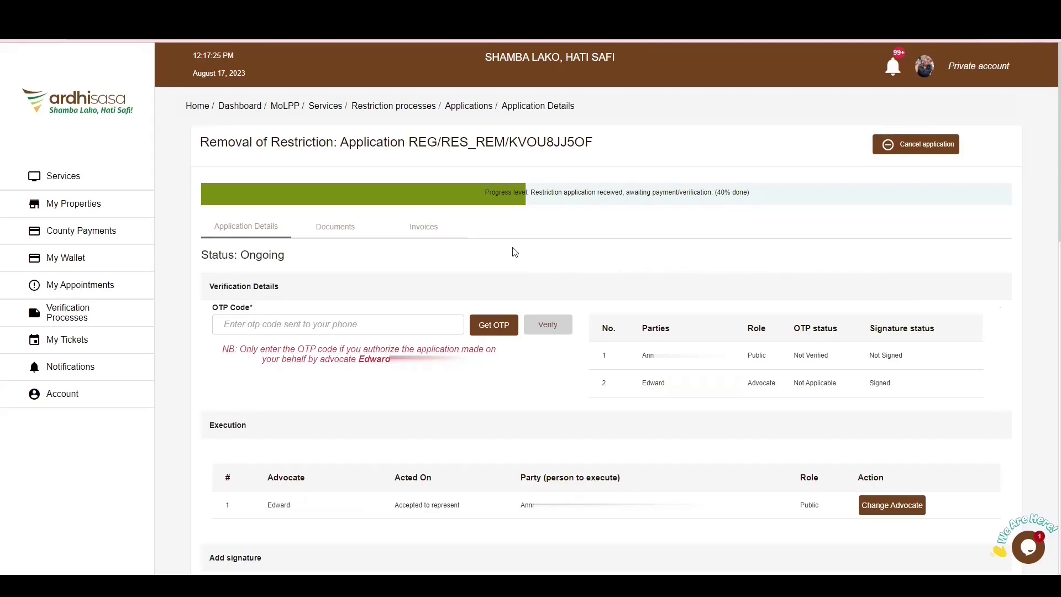
Step: Request a phone verification code, paste it into the OTP Code field and verify it
{"action": "left_click", "coordinate": [399, 325]}
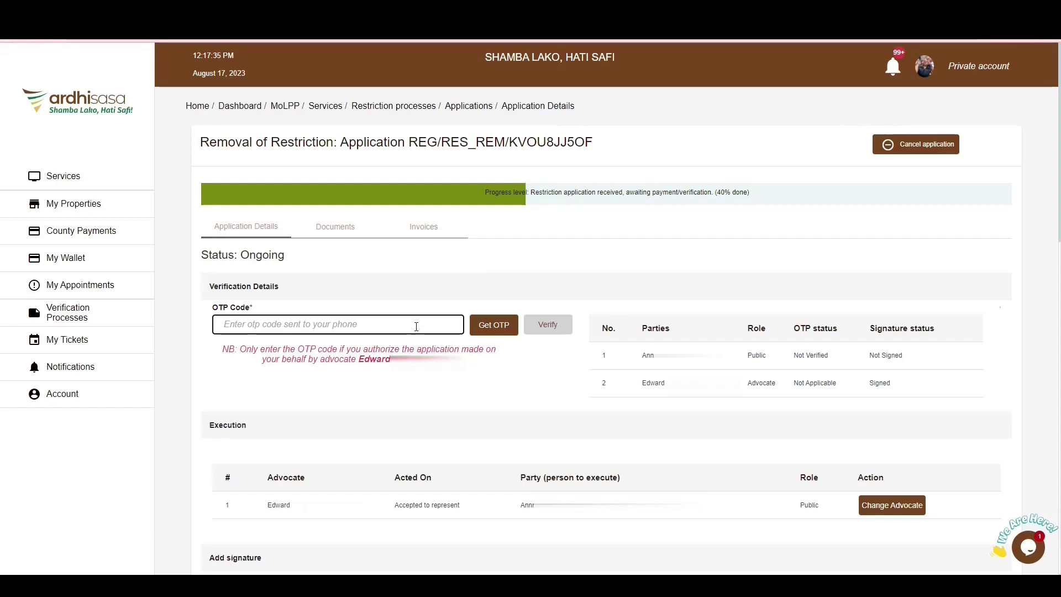
{"action": "left_click", "coordinate": [489, 328]}
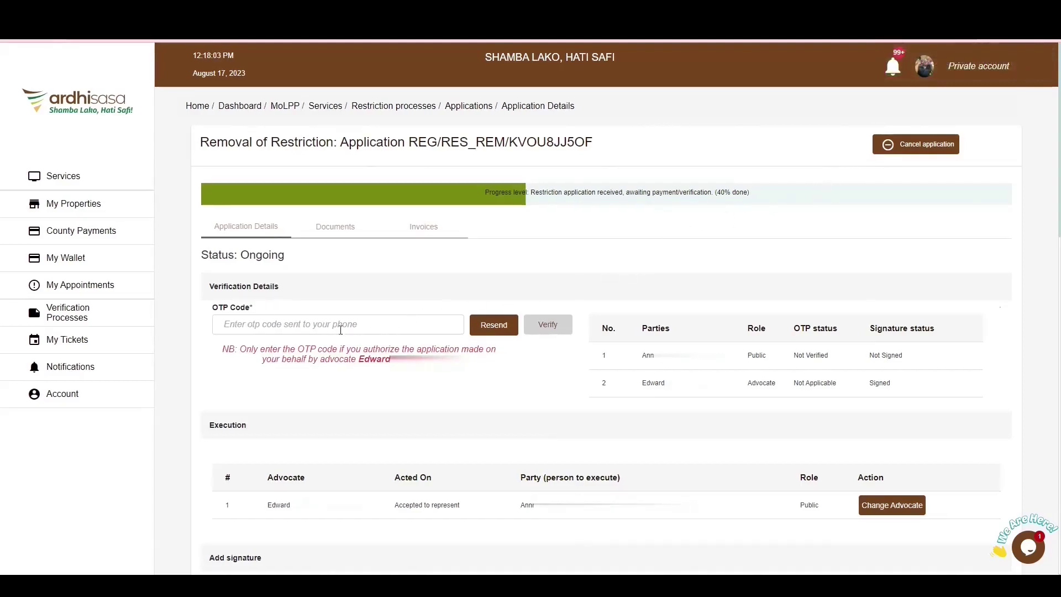
{"action": "left_click", "coordinate": [327, 324]}
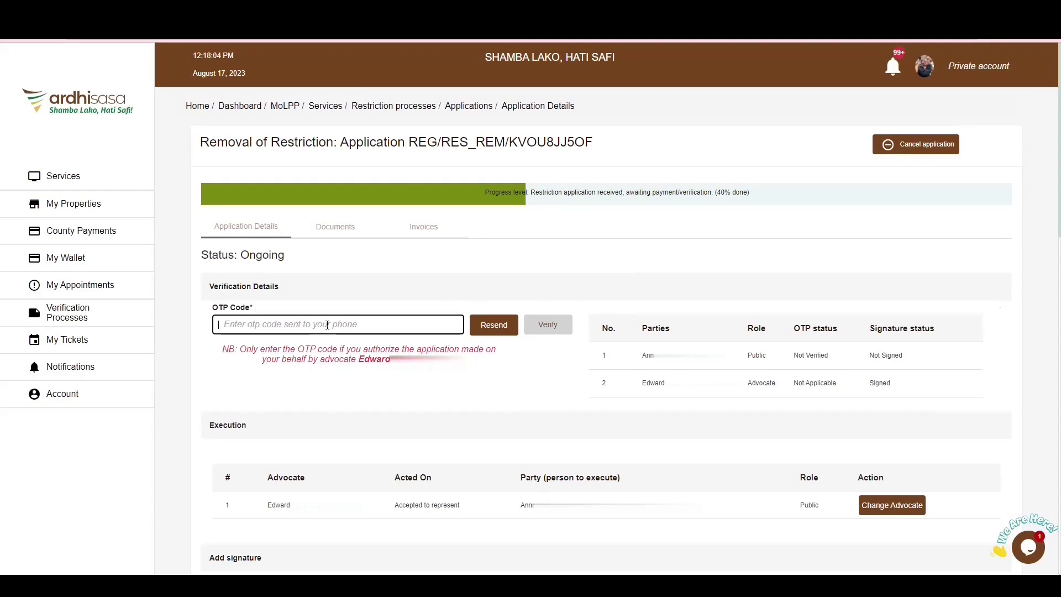
{"action": "key", "text": "ctrl+v"}
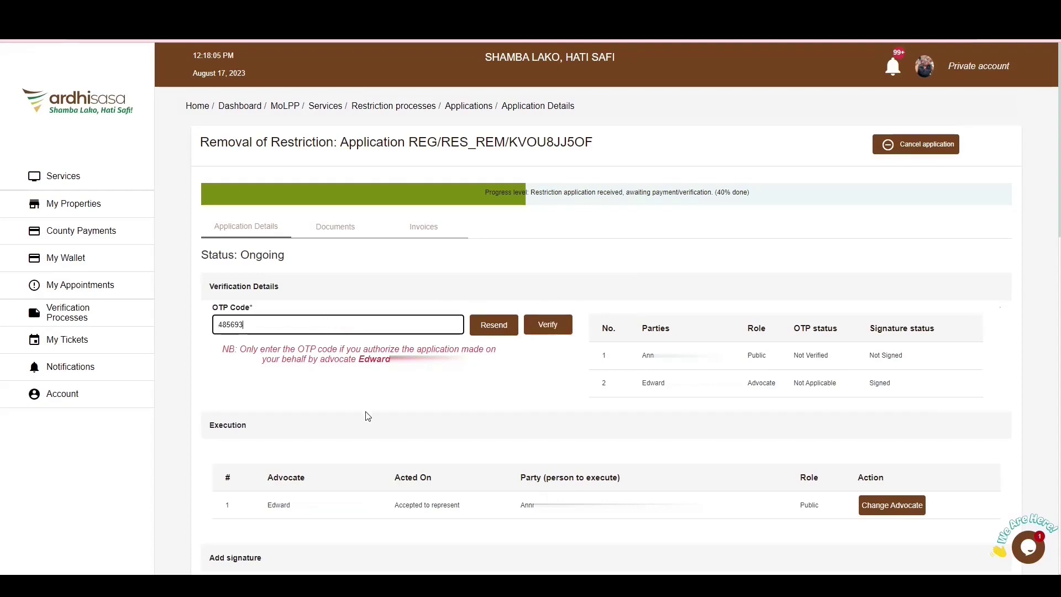
{"action": "left_click", "coordinate": [555, 327]}
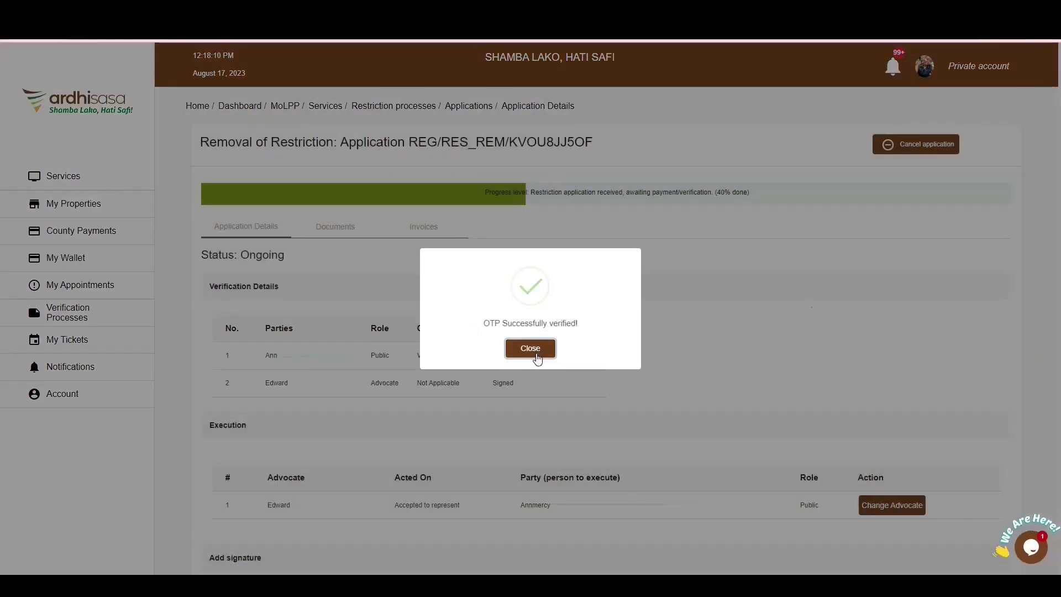
{"action": "left_click", "coordinate": [534, 353]}
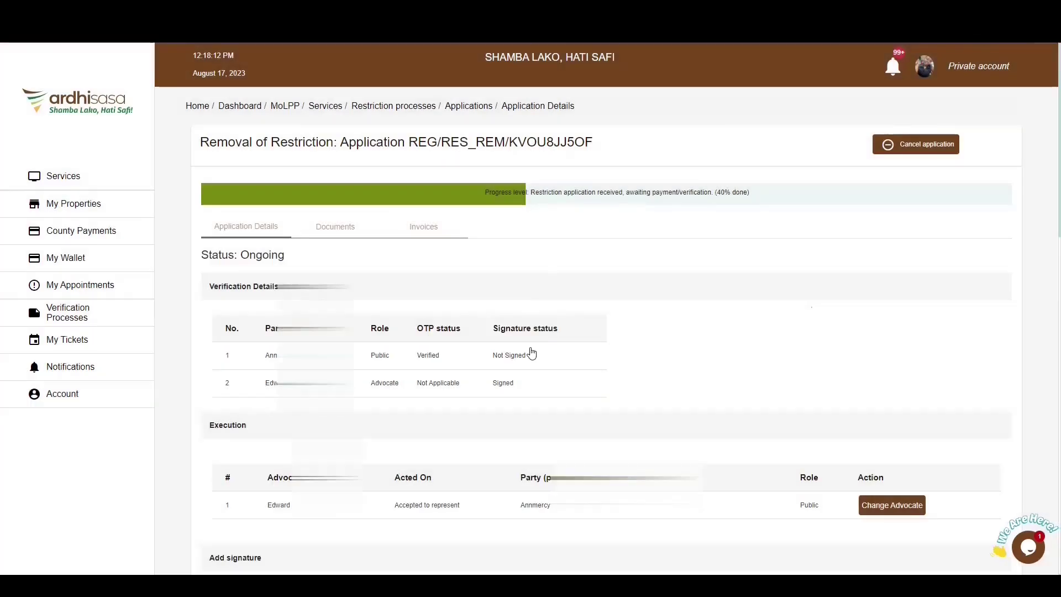
Step: Draw the client's signature on the Add signature pad and save it
{"action": "scroll", "coordinate": [532, 352], "scroll_direction": "down", "scroll_amount": 3}
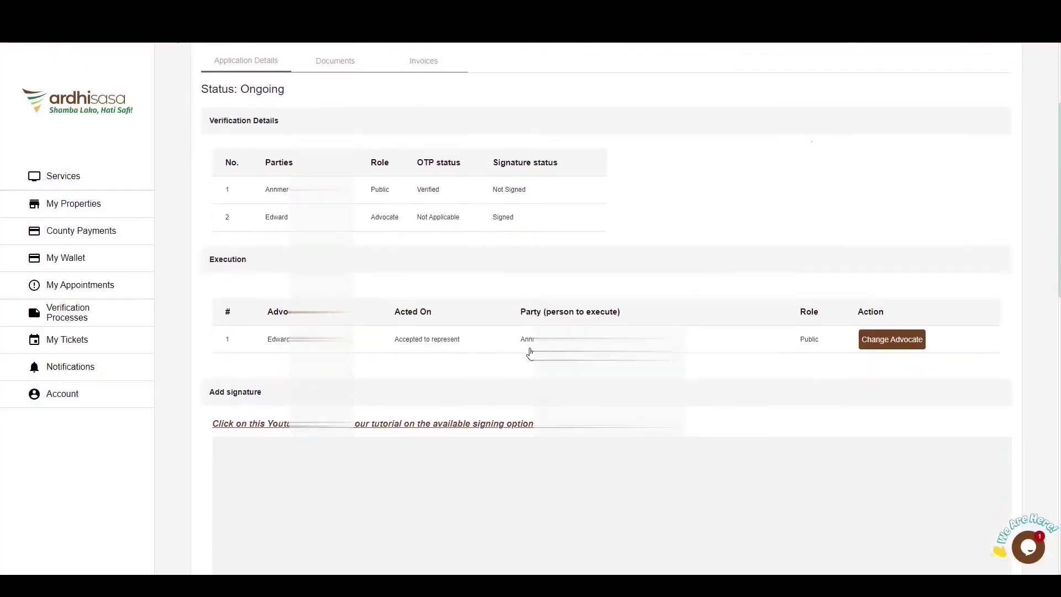
{"action": "scroll", "coordinate": [406, 361], "scroll_direction": "down", "scroll_amount": 3}
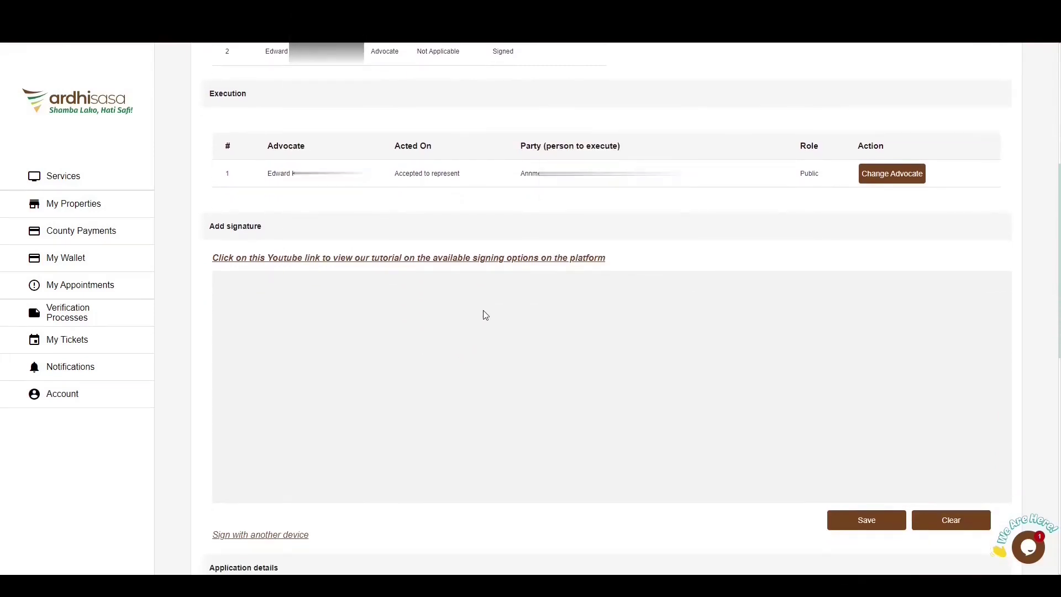
{"action": "mouse_move", "coordinate": [485, 313]}
{"action": "left_mouse_down"}
{"action": "mouse_move", "coordinate": [553, 331]}
{"action": "mouse_move", "coordinate": [390, 365]}
{"action": "left_mouse_up"}
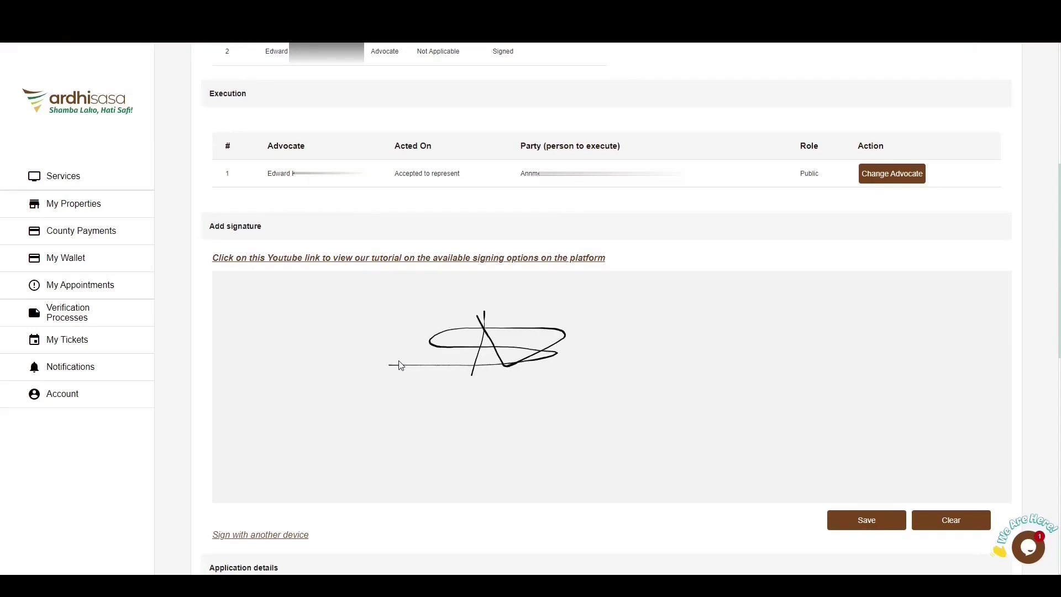
{"action": "scroll", "coordinate": [637, 383], "scroll_direction": "down", "scroll_amount": 1}
{"action": "left_click", "coordinate": [857, 469]}
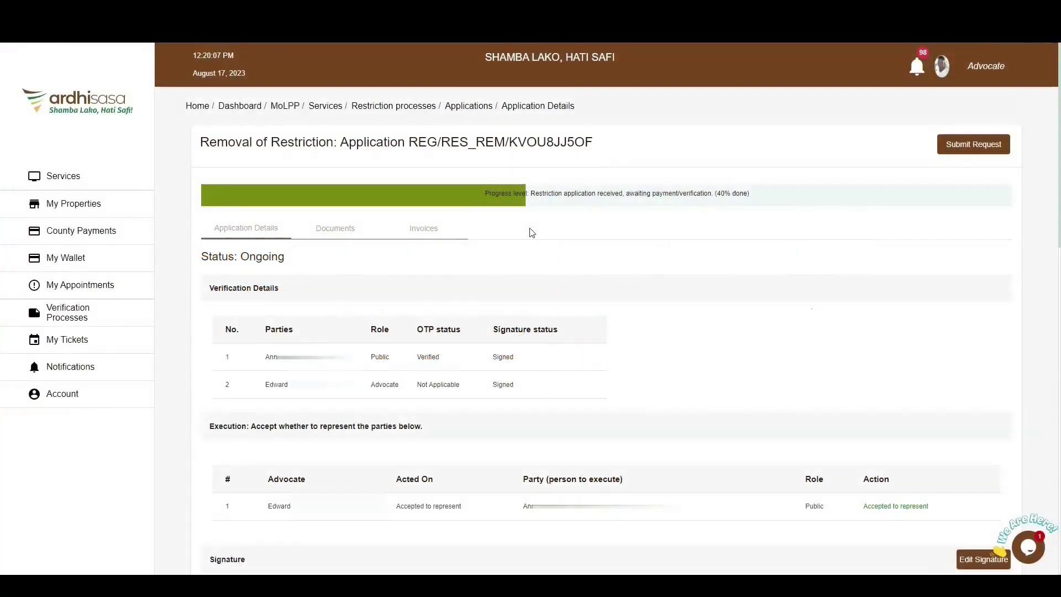
Step: Submit the signed request, then reopen the application from the Ongoing tab
{"action": "left_click", "coordinate": [965, 146]}
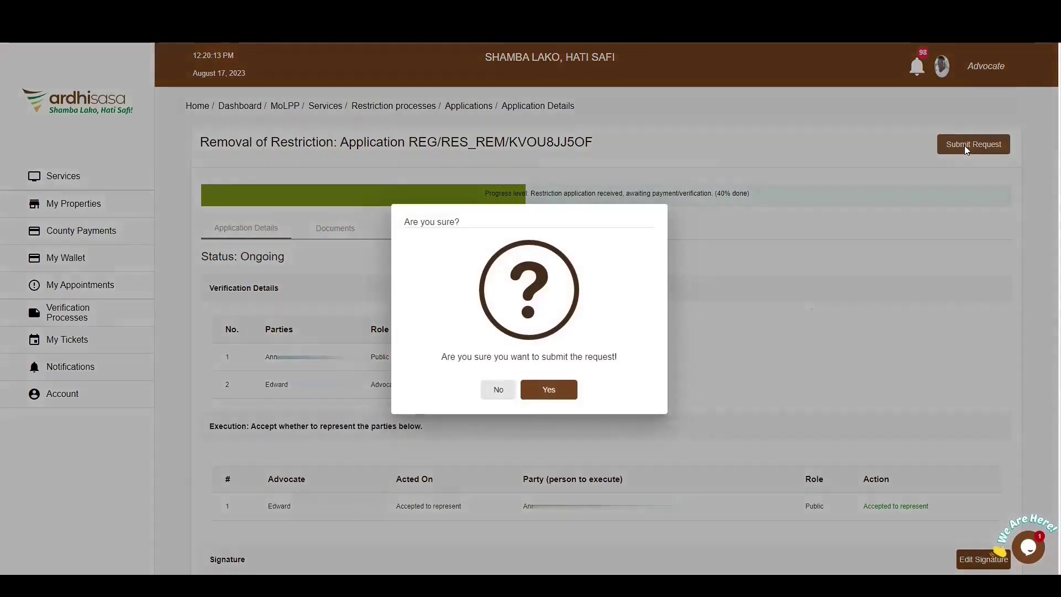
{"action": "left_click", "coordinate": [550, 389]}
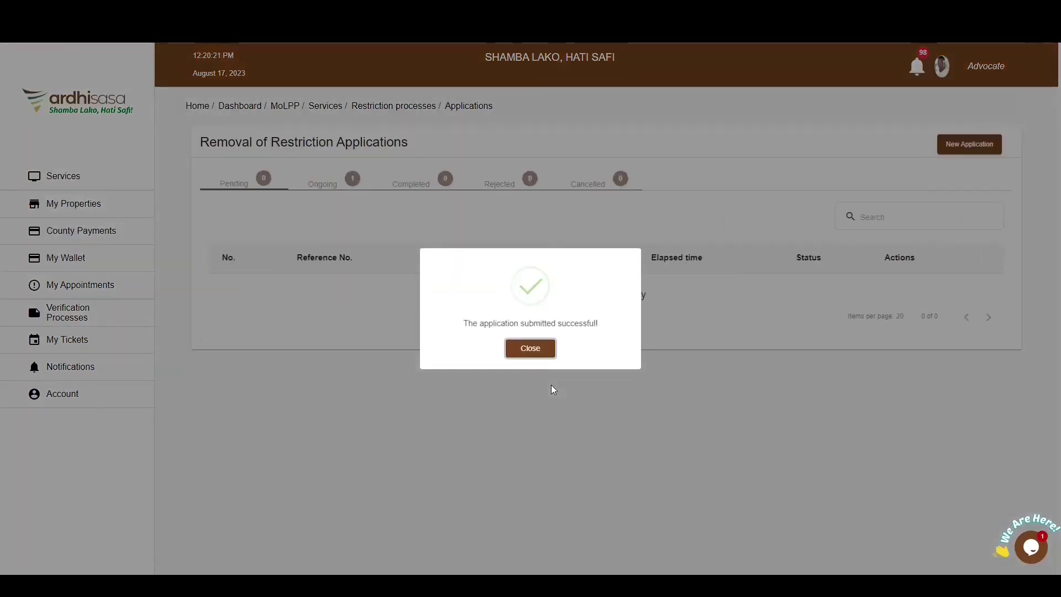
{"action": "left_click", "coordinate": [541, 352]}
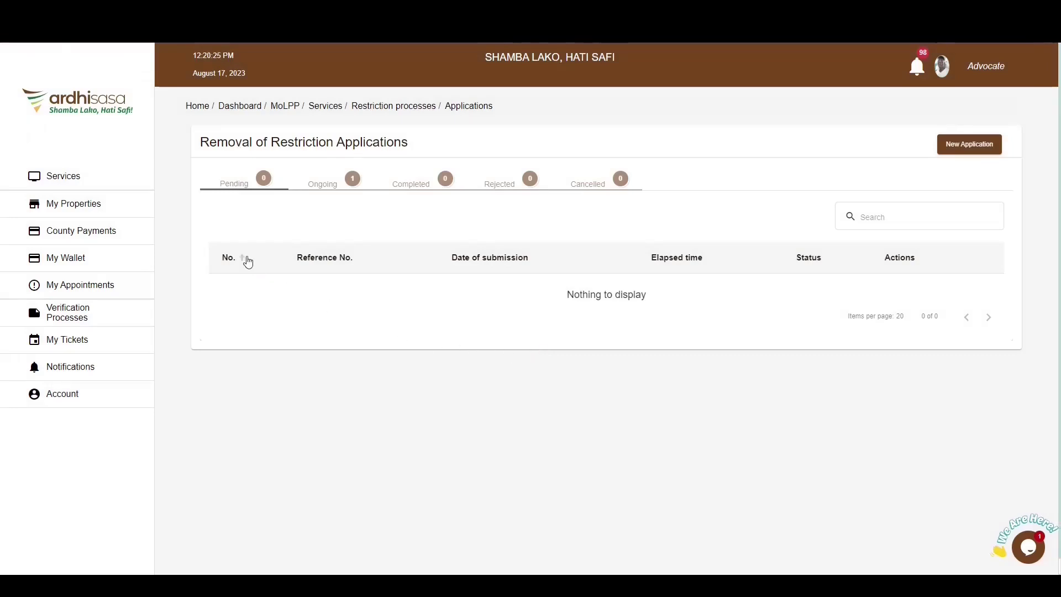
{"action": "left_click", "coordinate": [325, 191]}
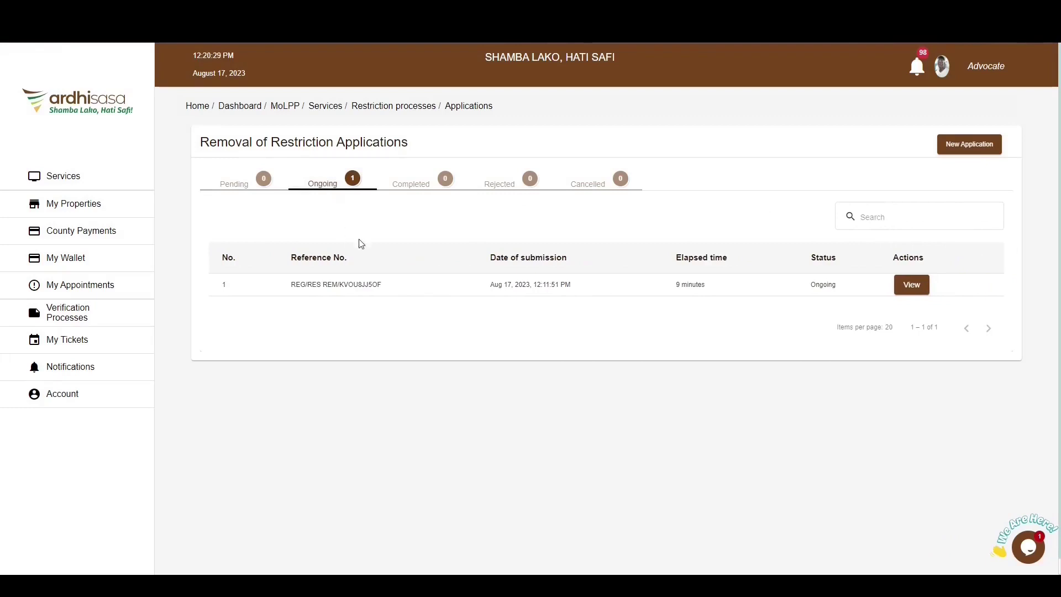
{"action": "left_click", "coordinate": [911, 285]}
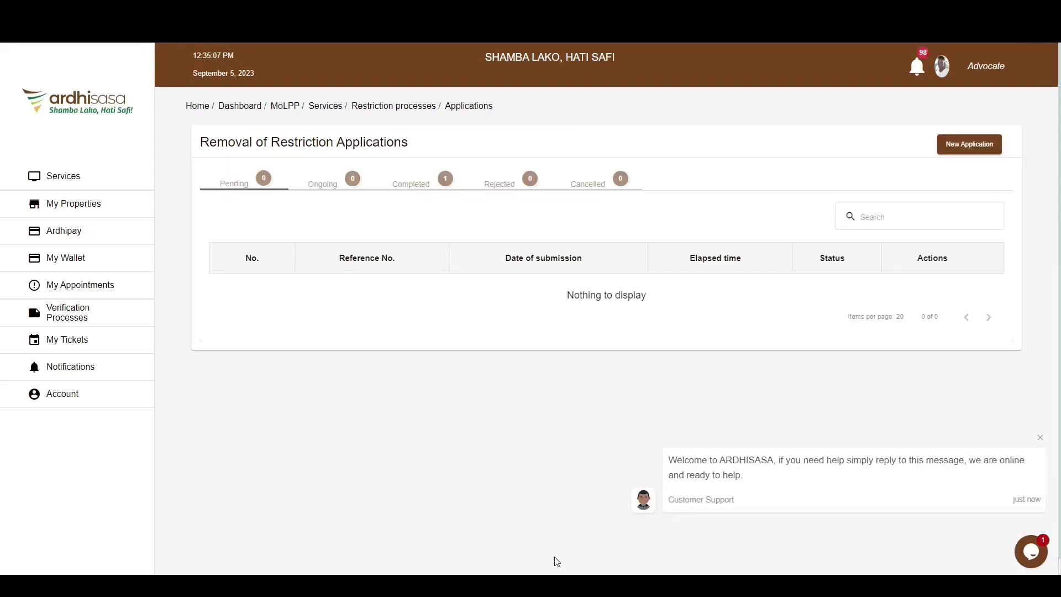
Step: Open the completed application's Documents and download the Notice of Restriction
{"action": "left_click", "coordinate": [409, 187]}
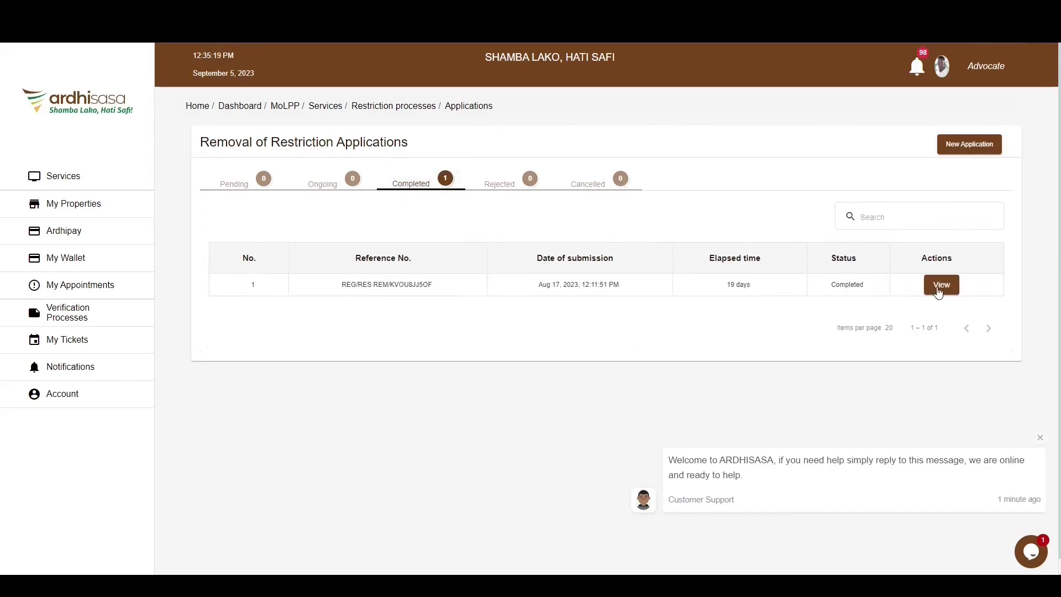
{"action": "left_click", "coordinate": [939, 287]}
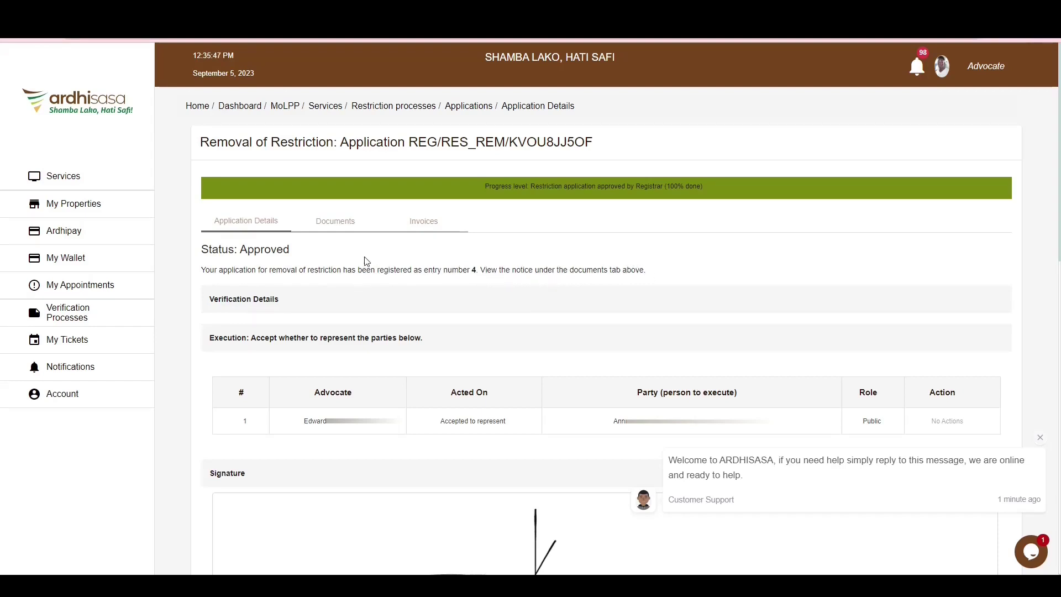
{"action": "left_click", "coordinate": [352, 224]}
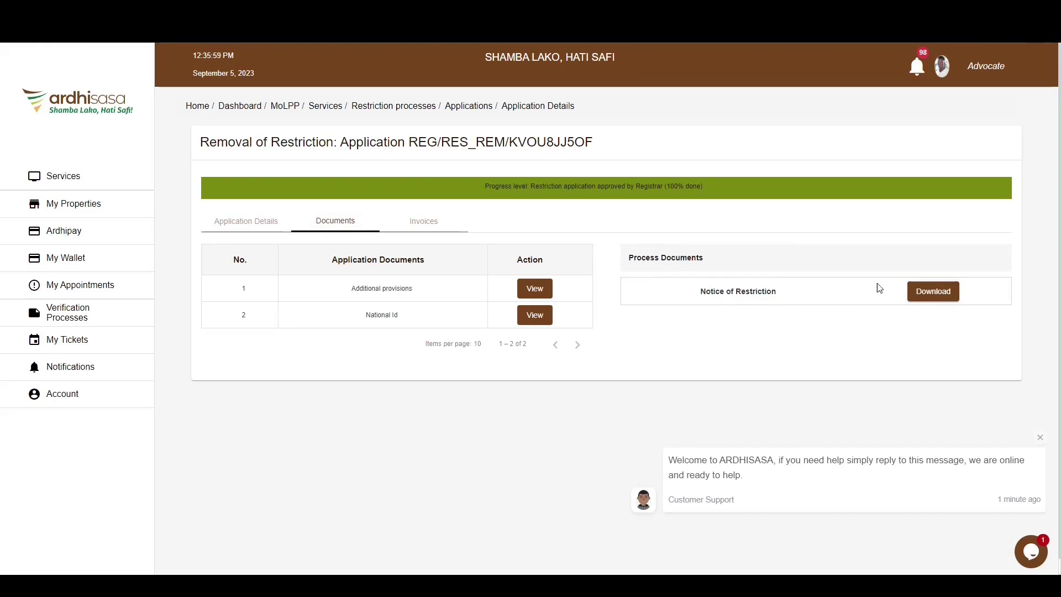
{"action": "left_click", "coordinate": [925, 292]}
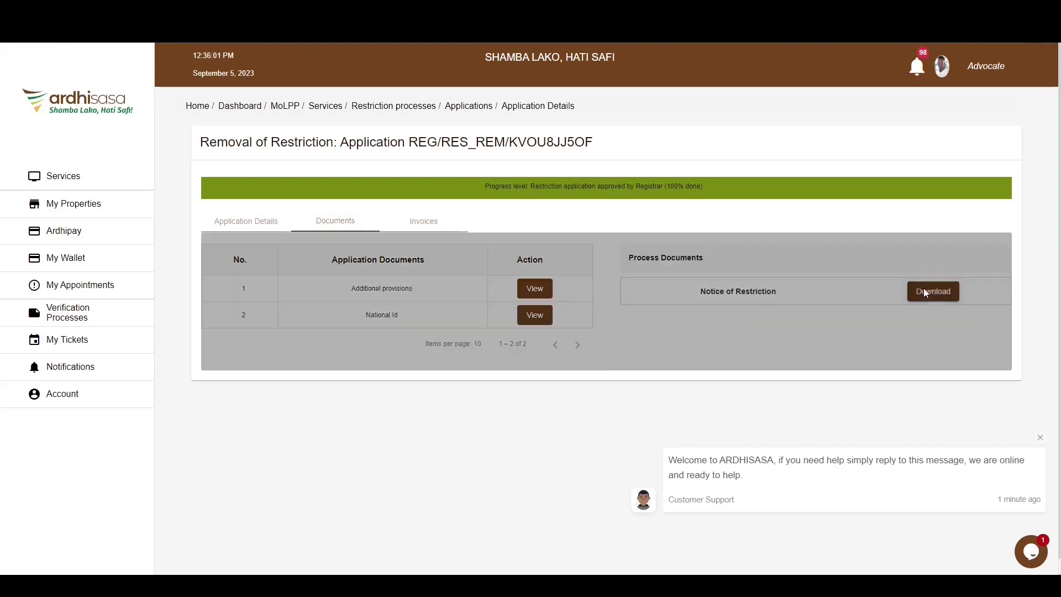